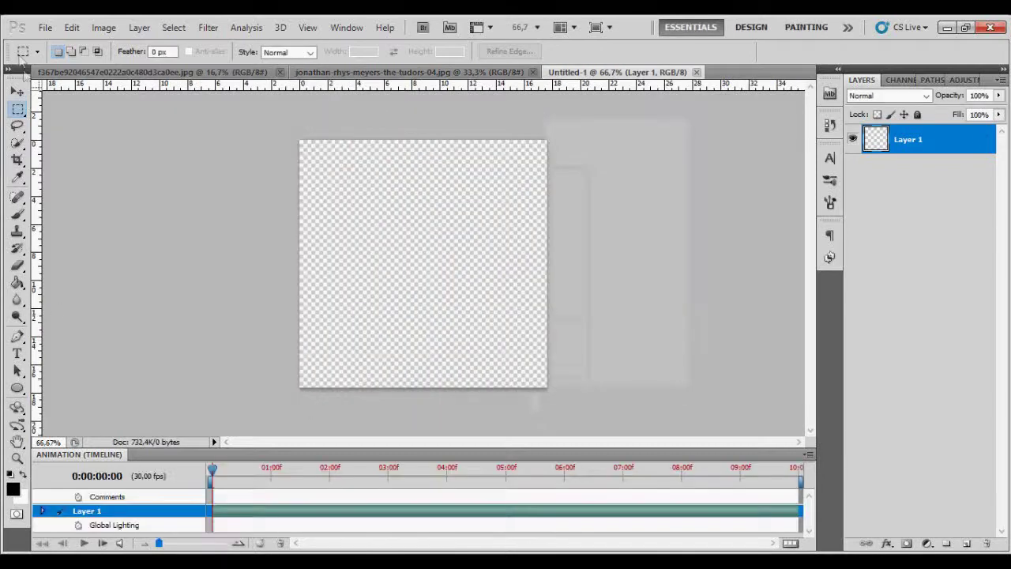
Step: Paste the couple photo into Untitled-1 and scale it down with Free Transform
left_click(17, 459)
left_click(357, 50)
left_click(399, 72)
left_click(616, 72)
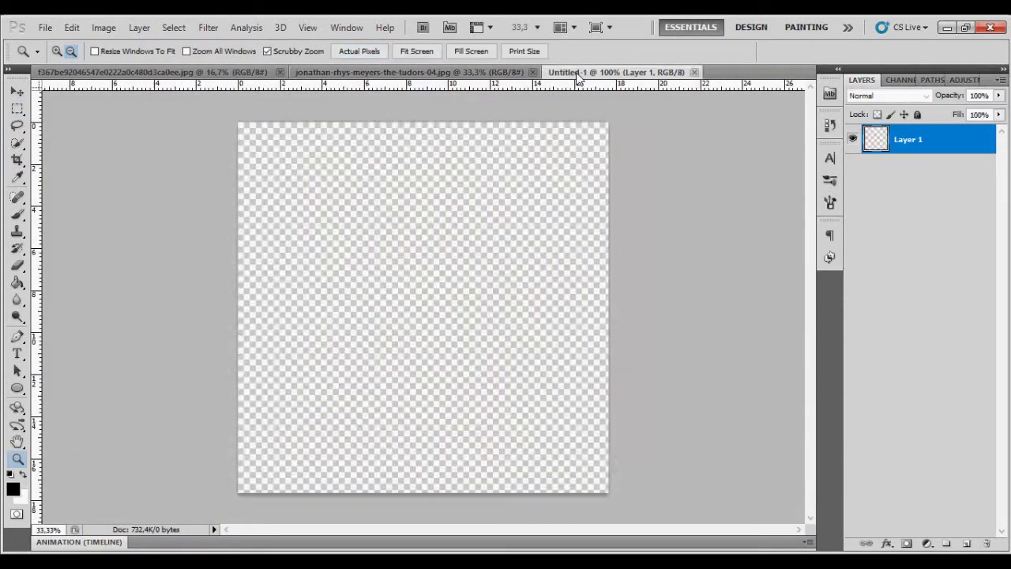
key("ctrl+v")
key("ctrl+t")
mouse_move(429, 373)
left_mouse_down()
mouse_move(277, 165)
mouse_move(567, 298)
left_mouse_up()
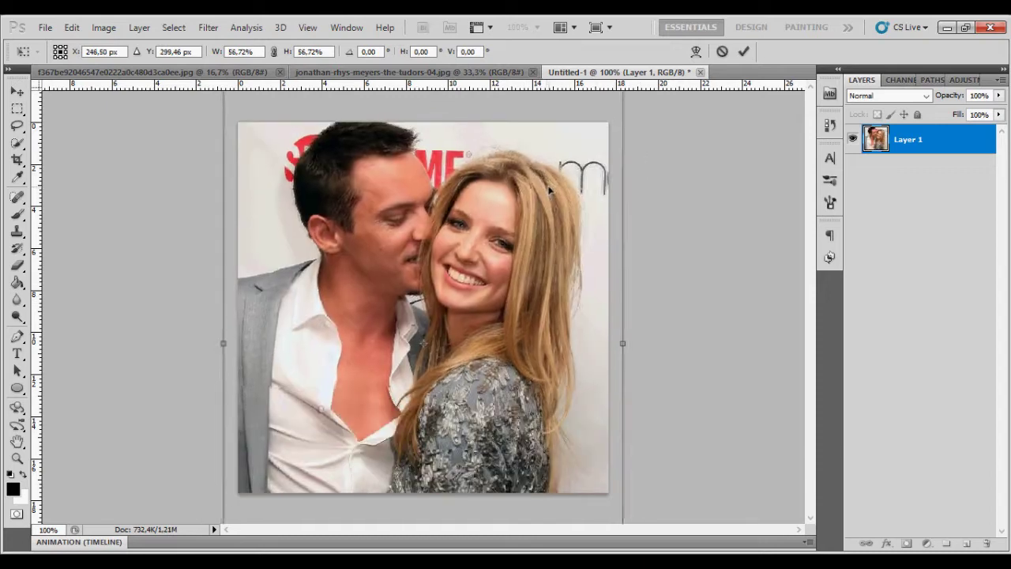
left_click_drag(566, 298, 573, 332)
key("Return")
Step: Check the image size, then make the canvas taller in pixels via Canvas Size
key("z")
left_click(92, 27)
left_click(134, 133)
left_click(735, 226)
left_click(103, 28)
left_click(135, 149)
left_click(558, 233)
left_click(538, 260)
left_click(549, 211)
left_click(538, 237)
double_click(494, 233)
type("7")
key("Return")
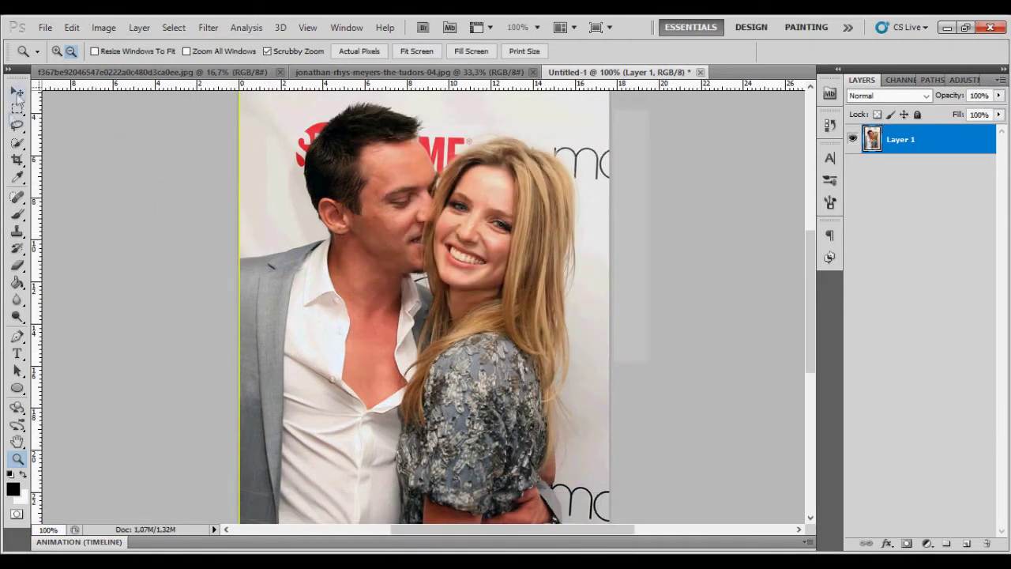
Step: Reposition the couple photo and mark a crop down to the photo's bottom edge
key("v")
mouse_move(814, 264)
left_mouse_down()
mouse_move(814, 237)
mouse_move(809, 282)
left_mouse_up()
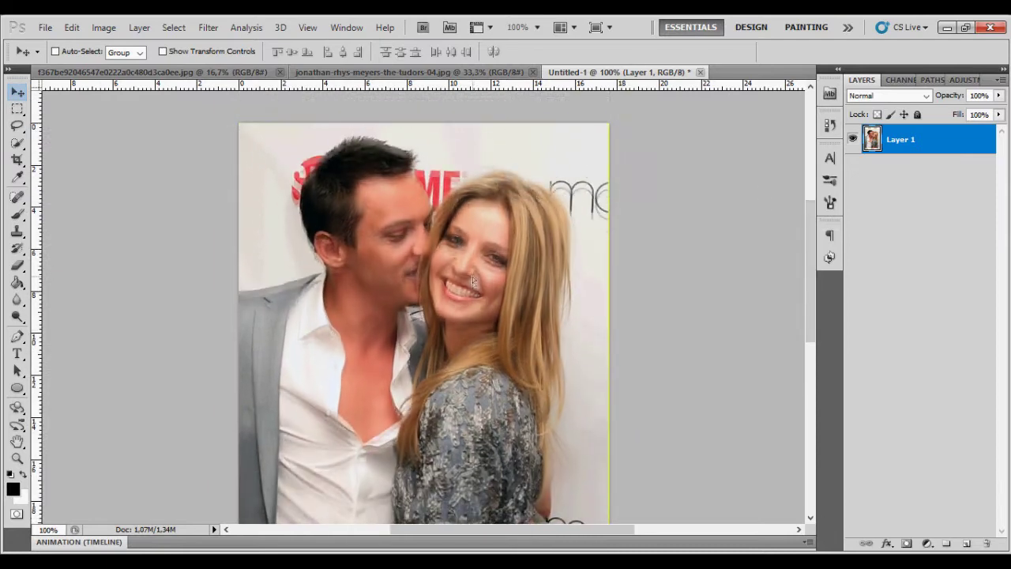
scroll(809, 282, "up", 5)
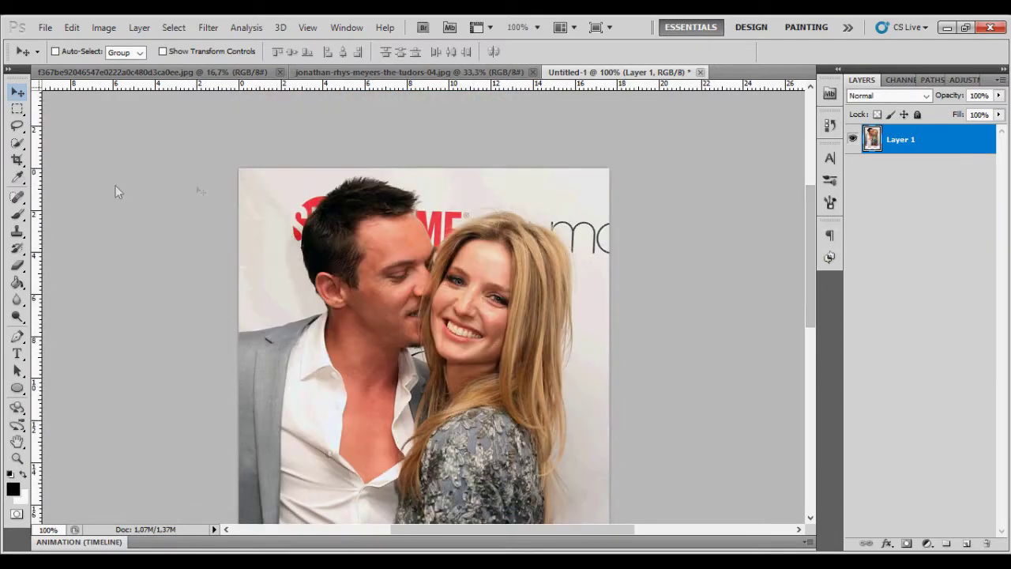
key("c")
left_click_drag(239, 169, 616, 324)
Step: Apply the crop, fit the image on screen, and set the Spot Healing Brush to 20 px
key("Return")
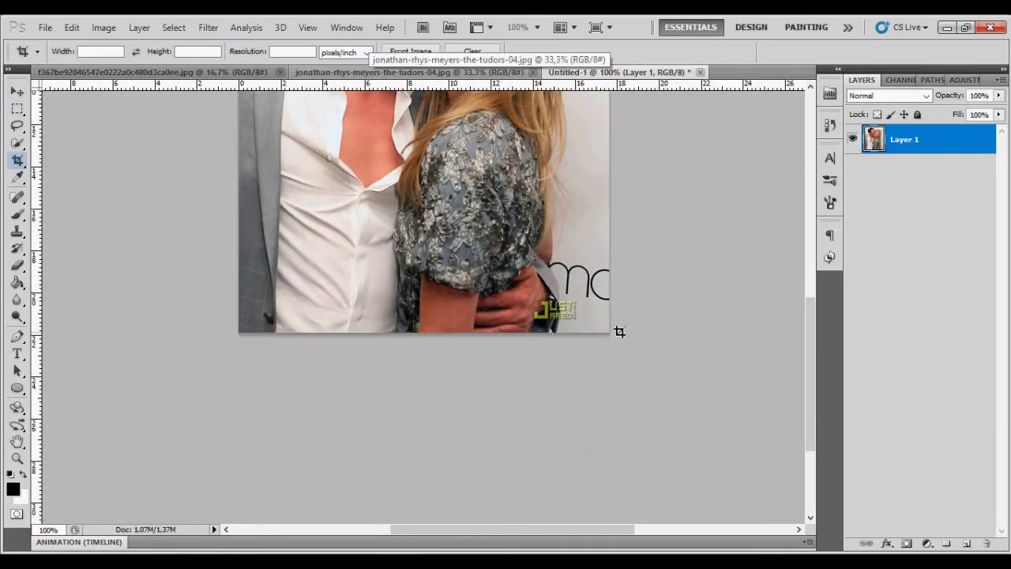
key("z")
left_click(418, 49)
key("j")
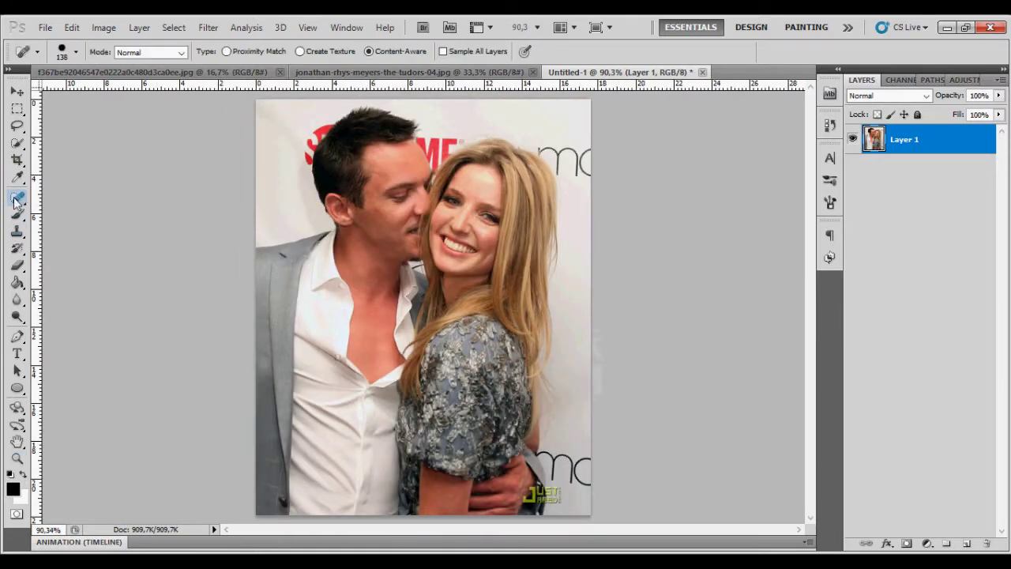
left_click(61, 52)
type("20")
key("Return")
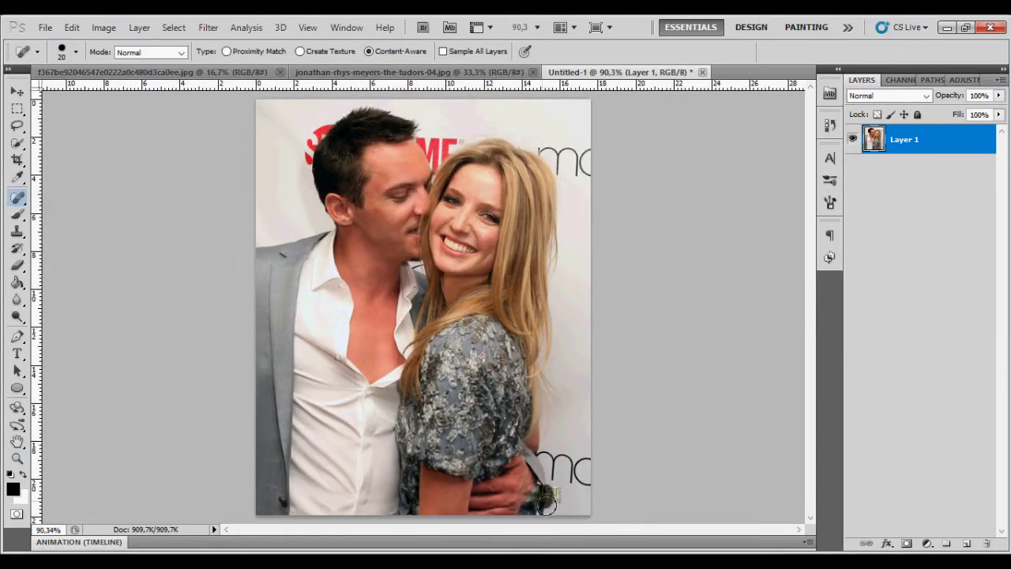
Step: Crop off the photo's bottom, close the couple's source photo, and switch to the woman's photo
left_click(18, 160)
left_click_drag(256, 100, 660, 485)
key("Return")
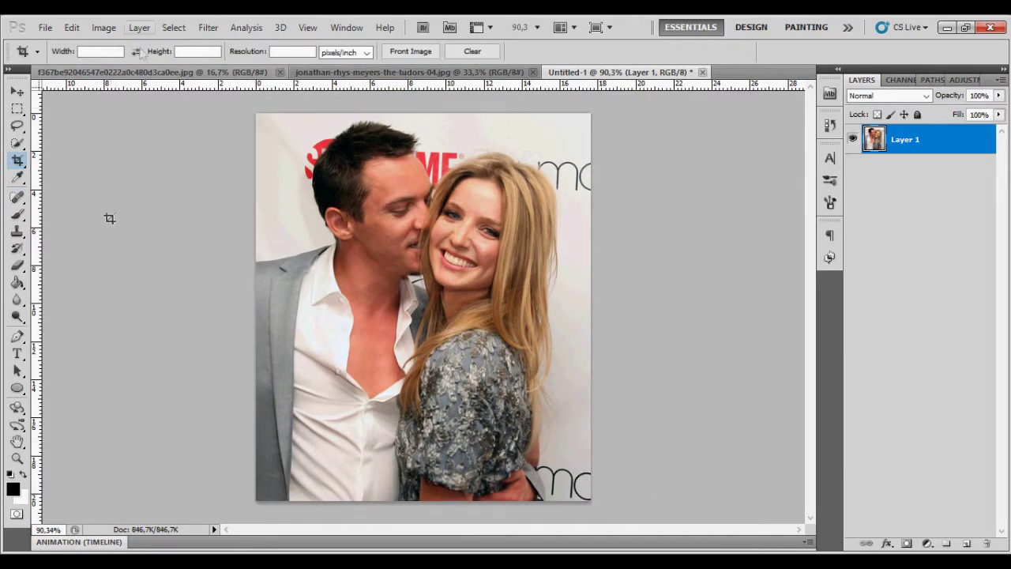
key("ctrl+shift+Tab")
key("ctrl+w")
key("ctrl+Tab")
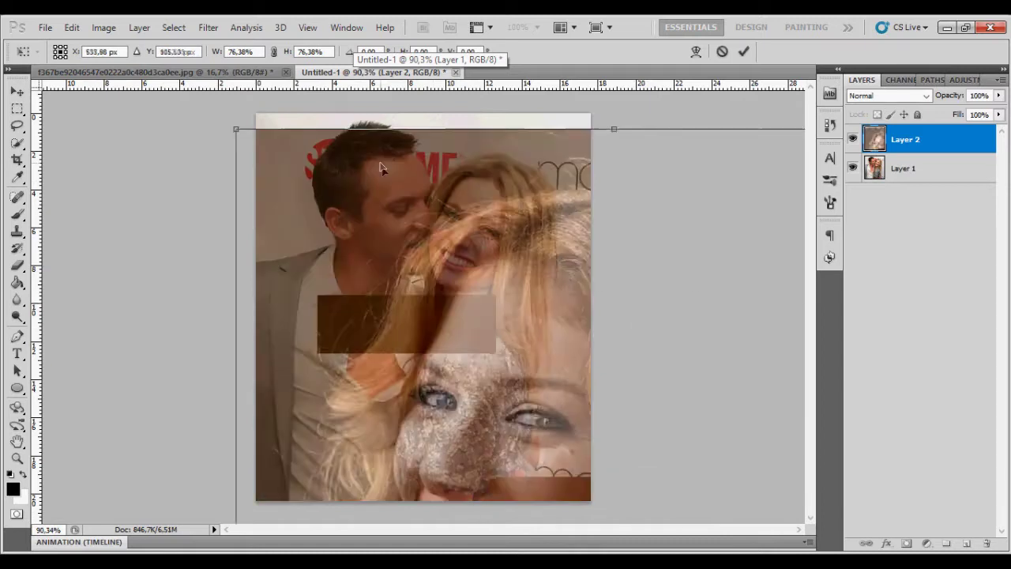
Step: Scale the woman's layer to about a third, place it right, and keep 100% opacity
left_click_drag(380, 169, 697, 337)
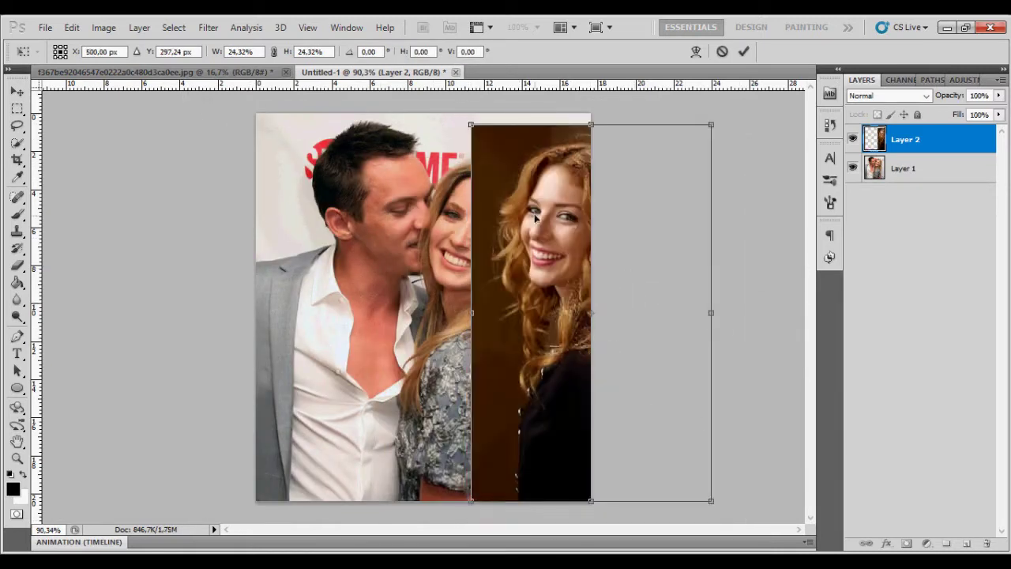
left_click_drag(474, 138, 478, 144)
key("Return")
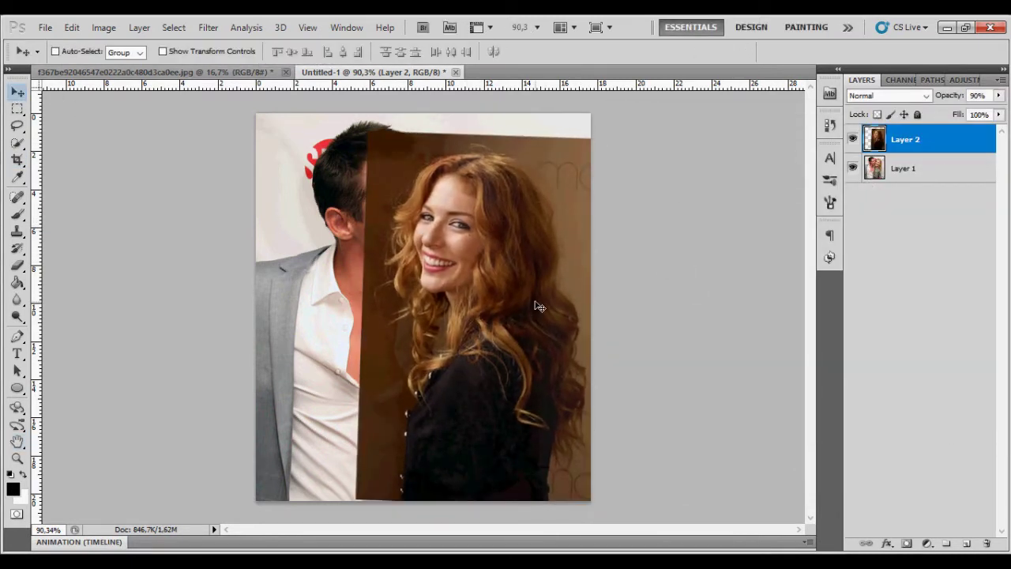
double_click(931, 141)
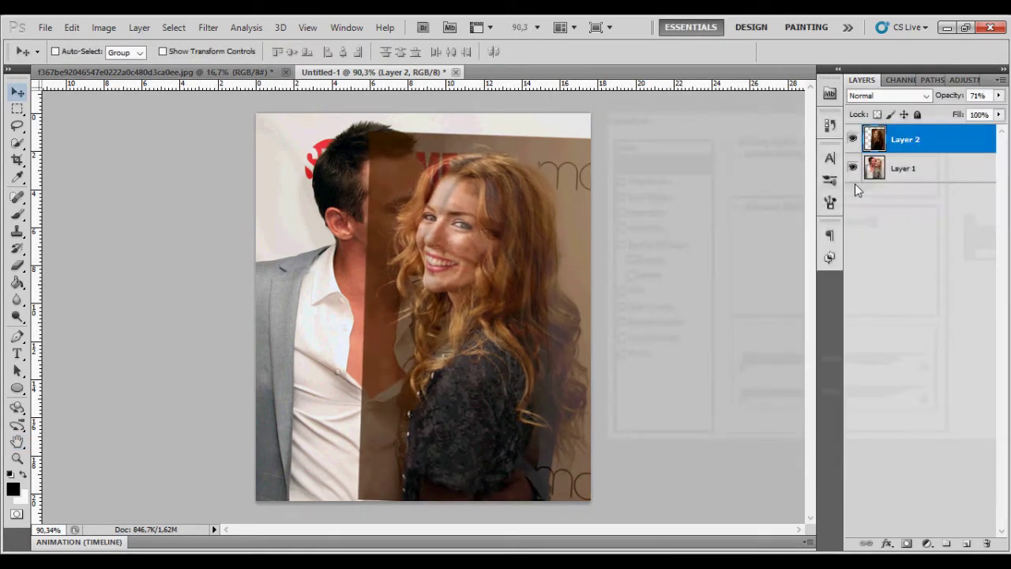
double_click(940, 142)
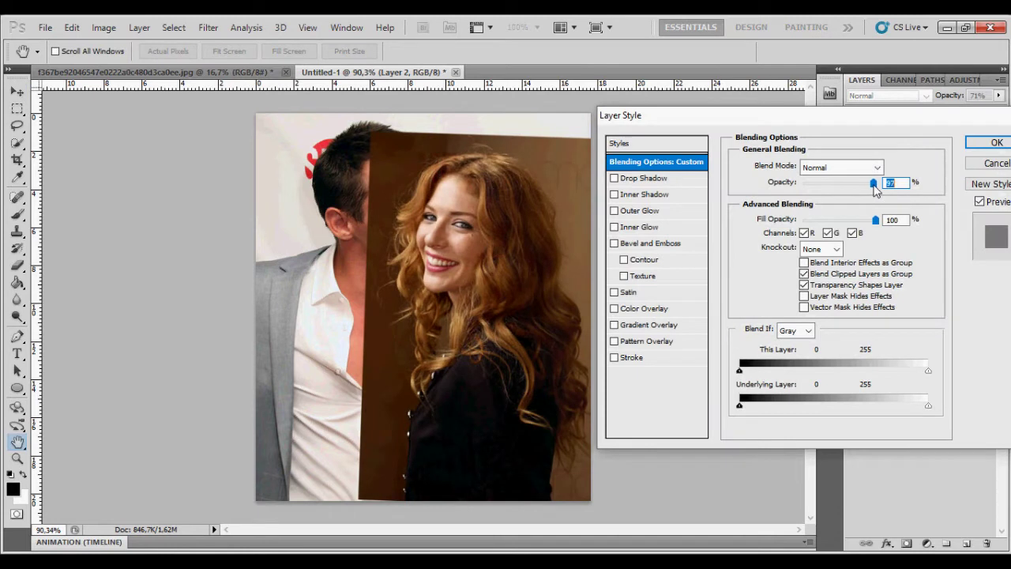
left_click(17, 160)
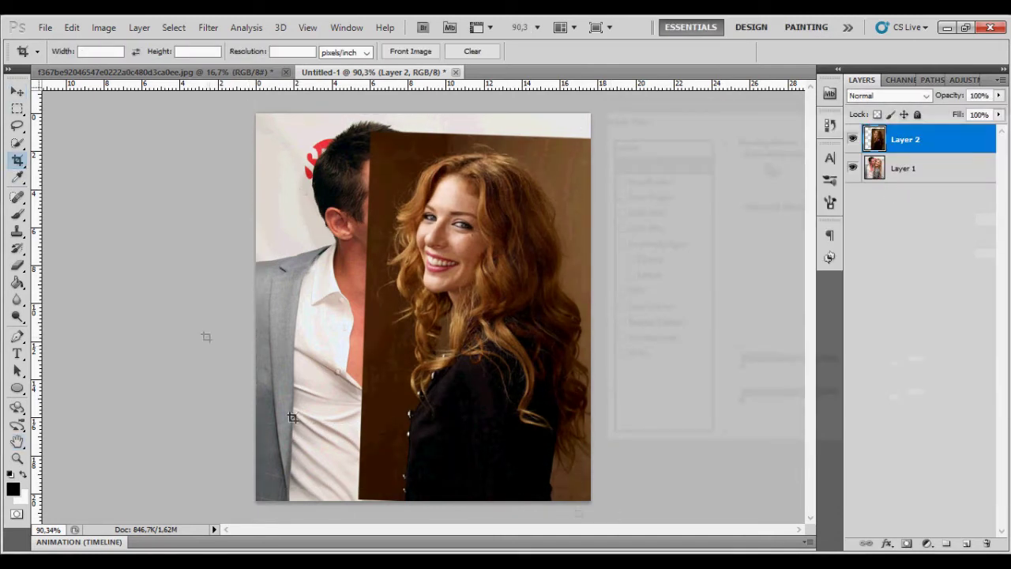
Step: Quick-select the brown background around her hair and refine it with contrast 40, shift edge +29
key("w")
mouse_move(381, 207)
left_mouse_down()
mouse_move(387, 316)
mouse_move(419, 413)
mouse_move(420, 513)
left_mouse_up()
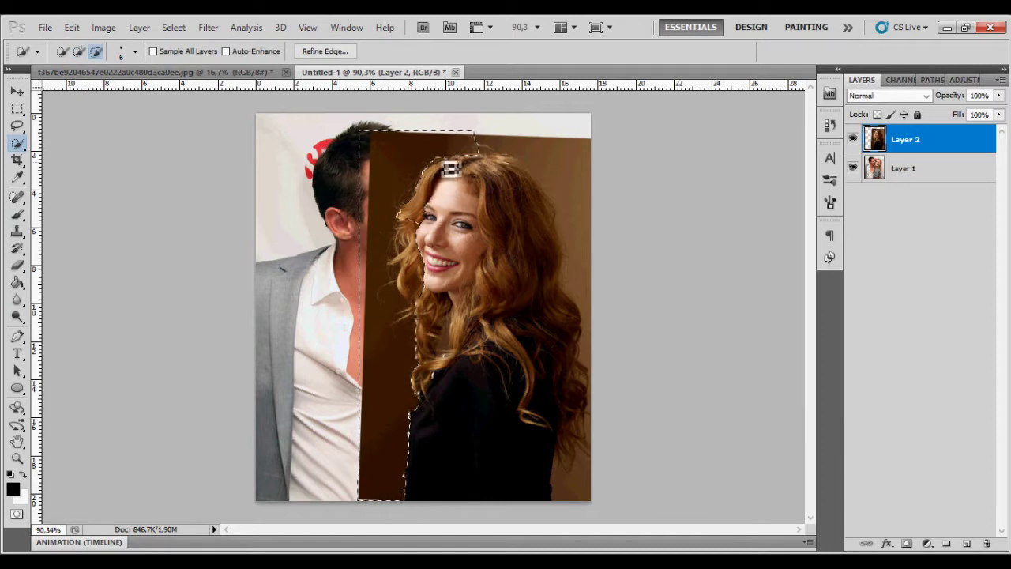
mouse_move(456, 167)
left_mouse_down()
mouse_move(422, 286)
mouse_move(428, 306)
left_mouse_up()
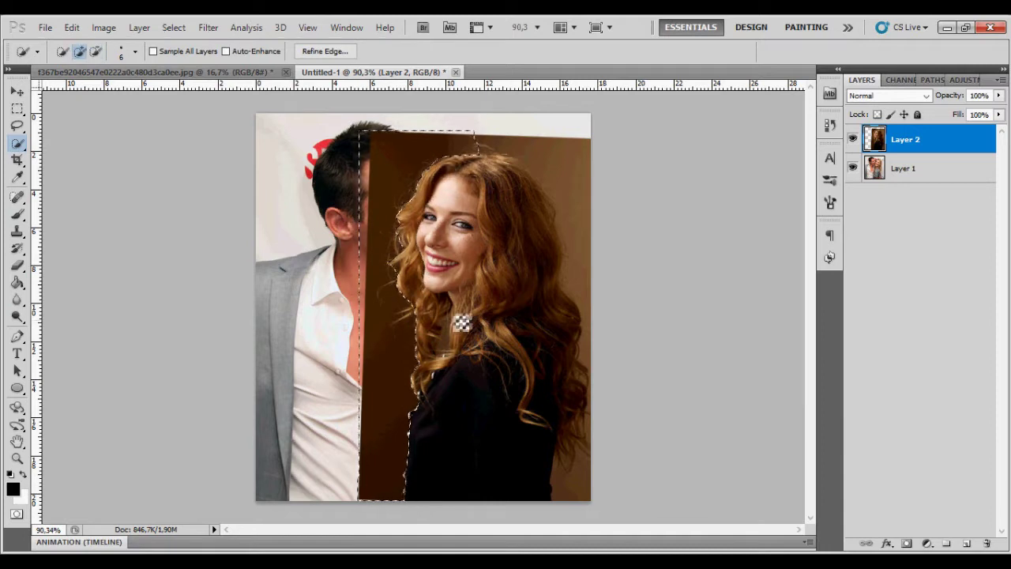
left_click_drag(567, 162, 546, 165)
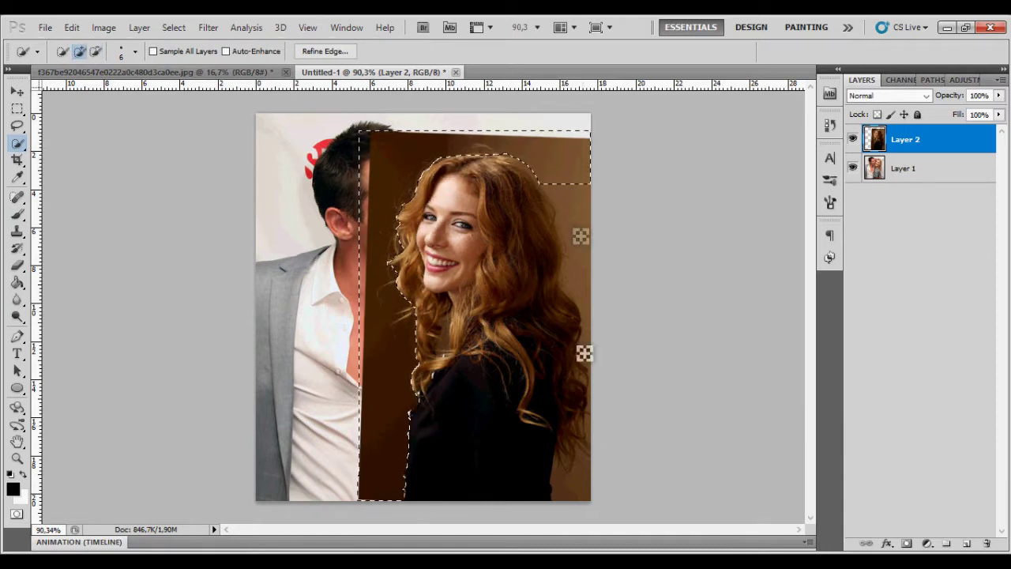
left_click(324, 52)
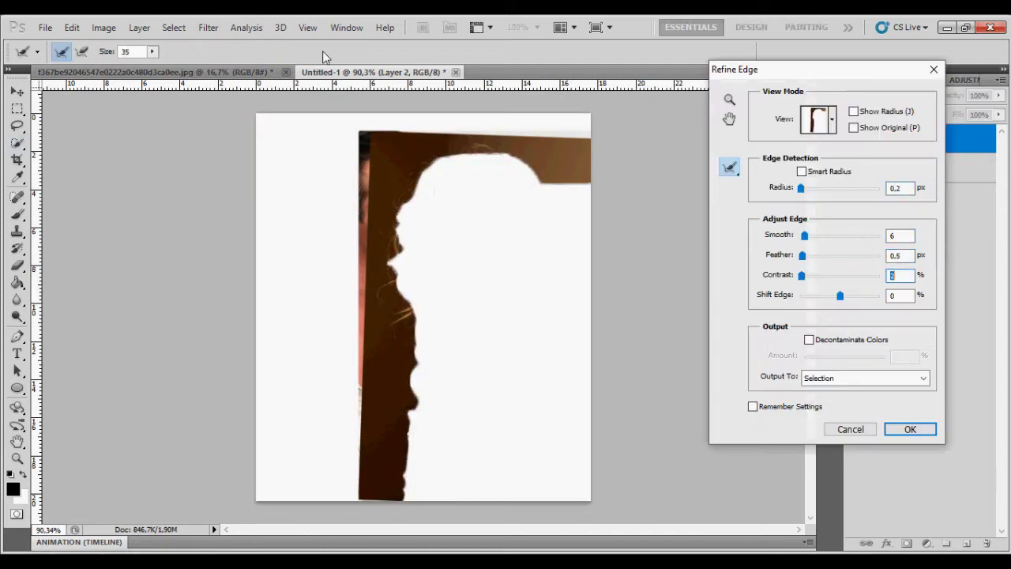
key("Tab")
left_click(851, 295)
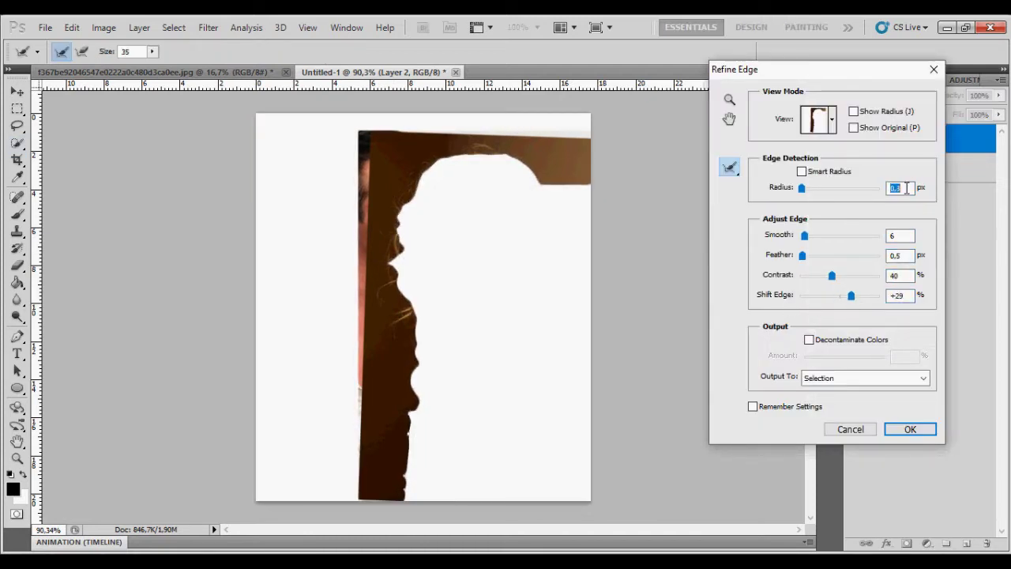
key("Return")
Step: Erase the selected brown background, deselect, and nudge the woman's layer slightly
key("e")
left_click_drag(553, 158, 395, 355)
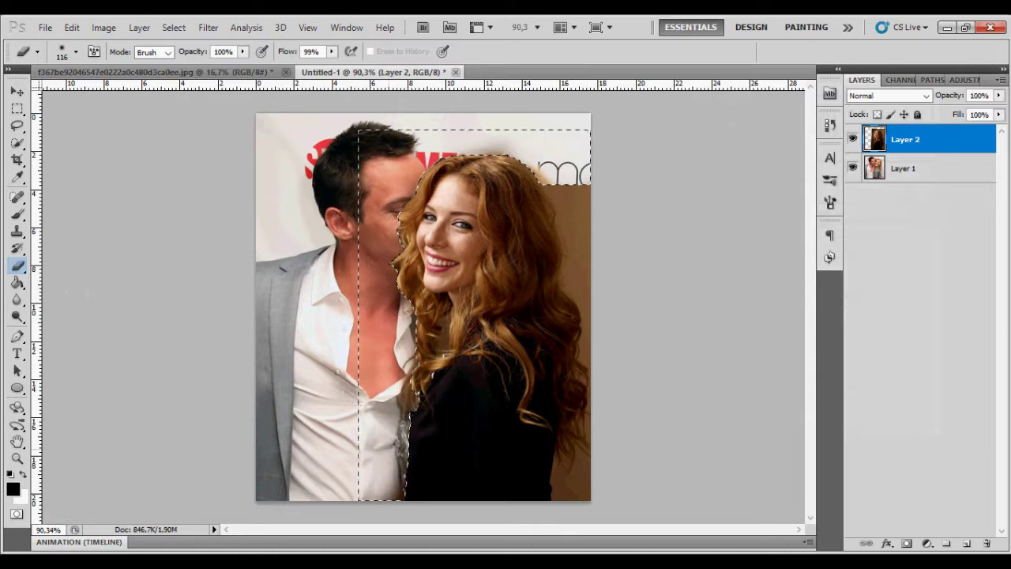
key("ctrl+d")
key("v")
left_click_drag(461, 228, 469, 228)
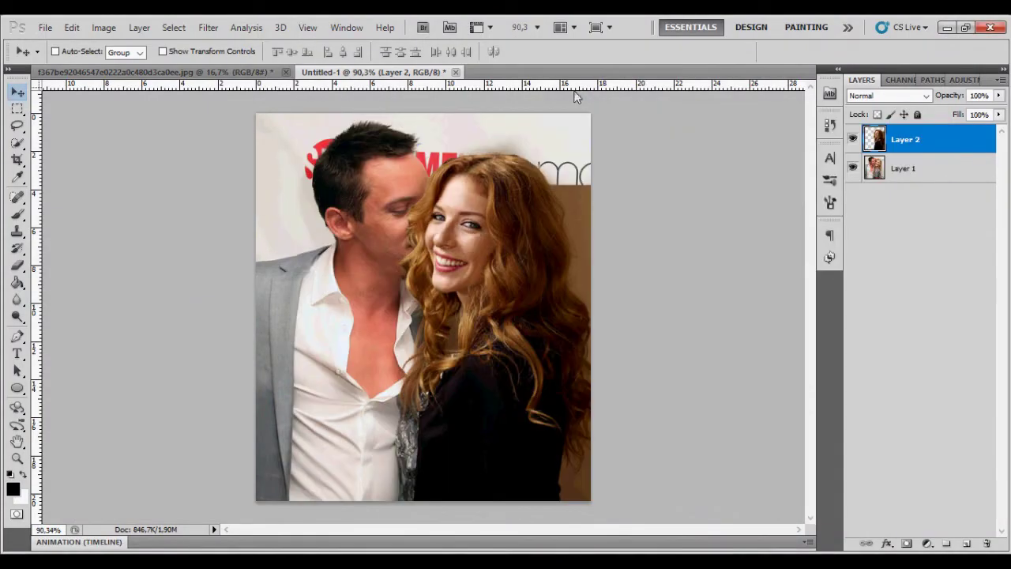
Step: Try erasing part of the woman's black top, then undo the stroke
left_click(18, 266)
left_click(76, 53)
key("Return")
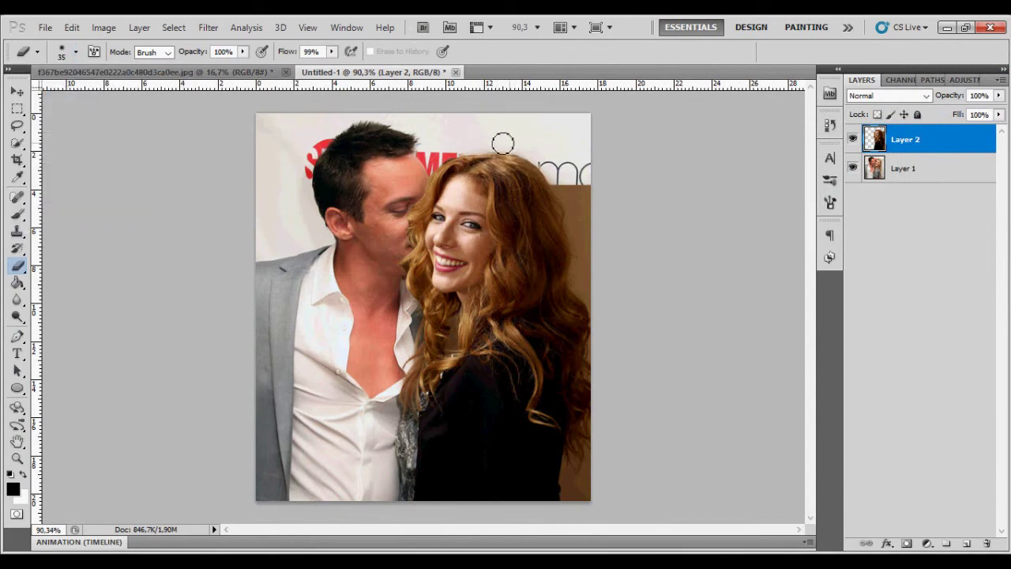
left_click_drag(419, 414, 563, 480)
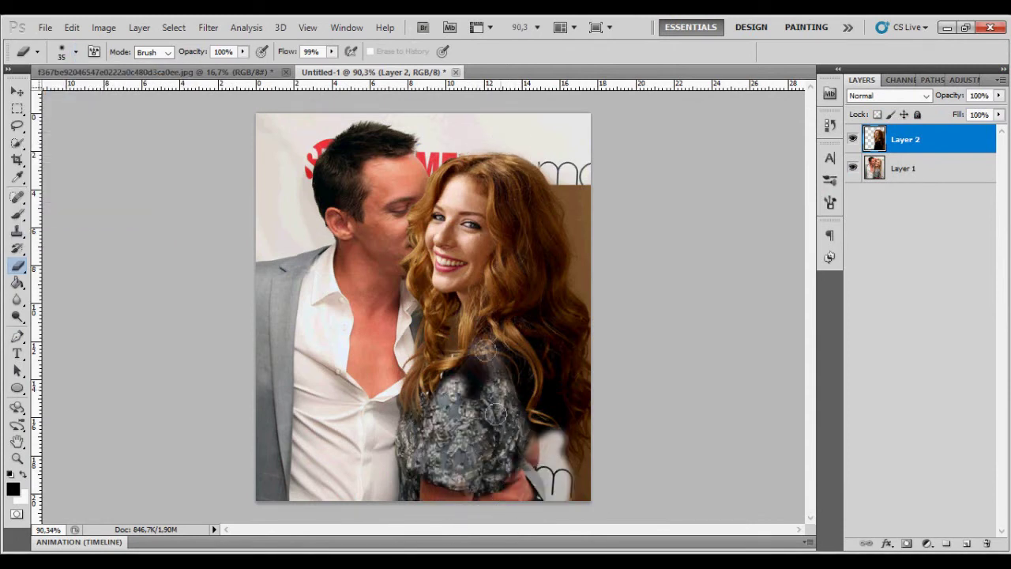
key("ctrl+z")
Step: Rotate the woman's layer slightly clockwise, then hide Layer 2
key("v")
key("ctrl+t")
left_click_drag(617, 111, 663, 185)
key("Return")
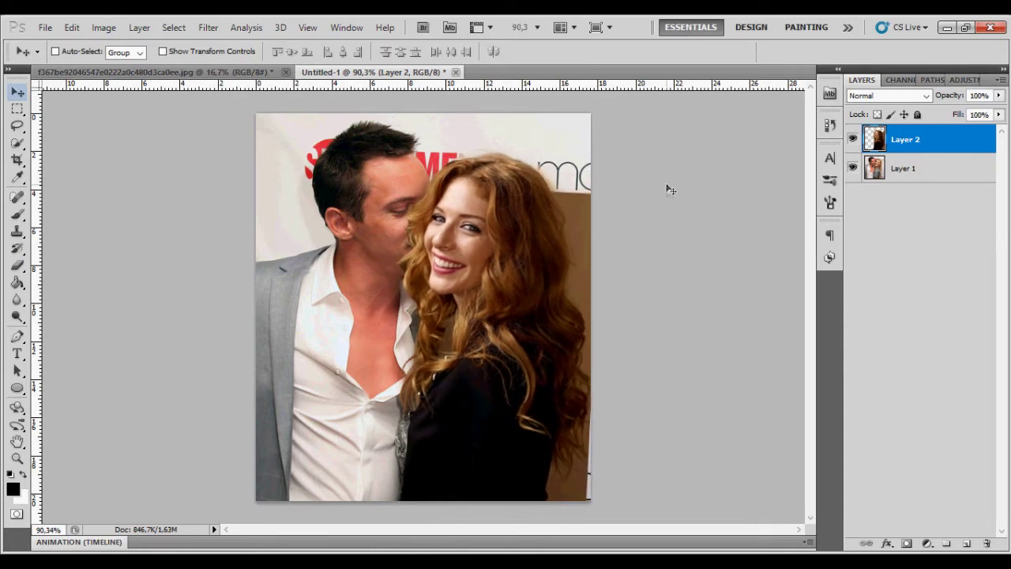
left_click(853, 140)
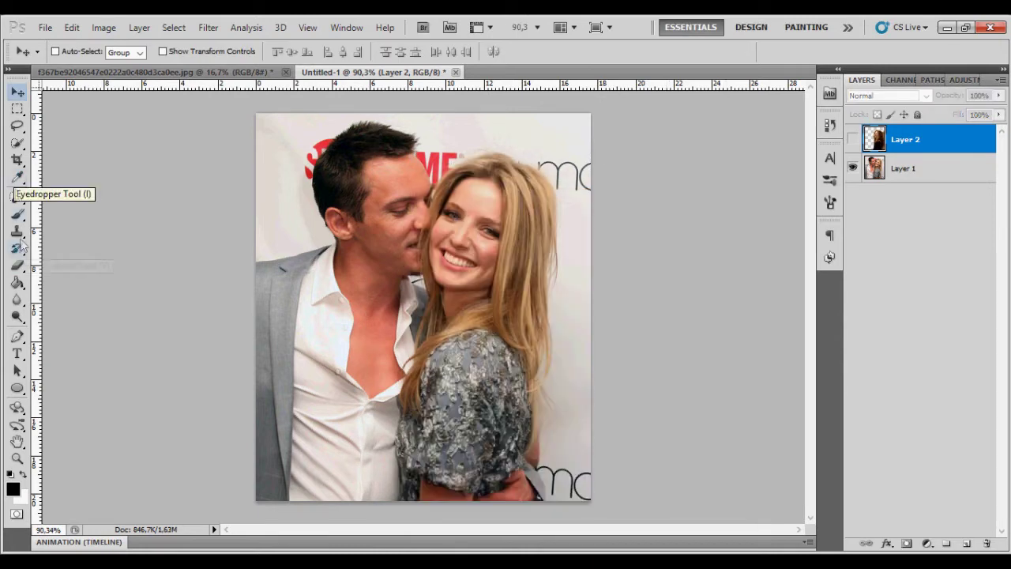
Step: Quick-select the man's head, neck and chest on Layer 1 and refine the edge (+23)
left_click(17, 143)
left_click(873, 167)
left_click_drag(434, 212, 452, 232)
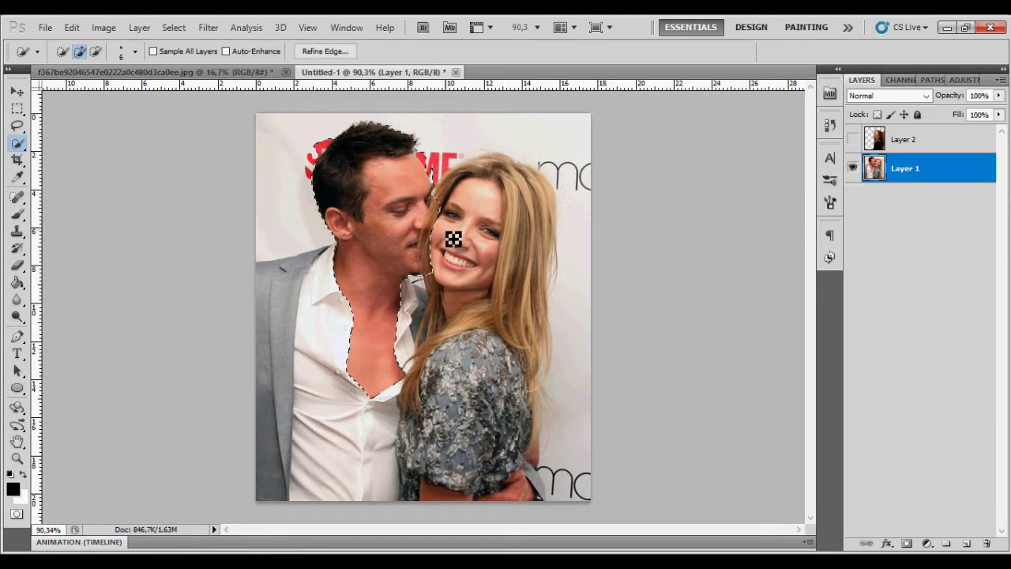
left_click(853, 140)
left_click(320, 52)
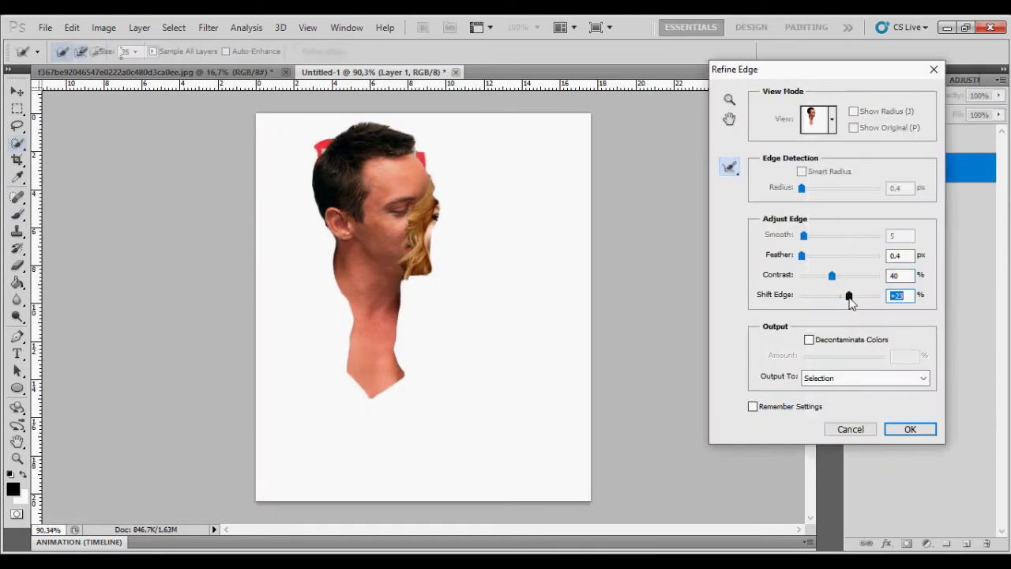
key("Return")
Step: Erase Layer 2 along the man's outline with a 36 px eraser, then deselect
key("b")
left_click(76, 52)
left_click(341, 188)
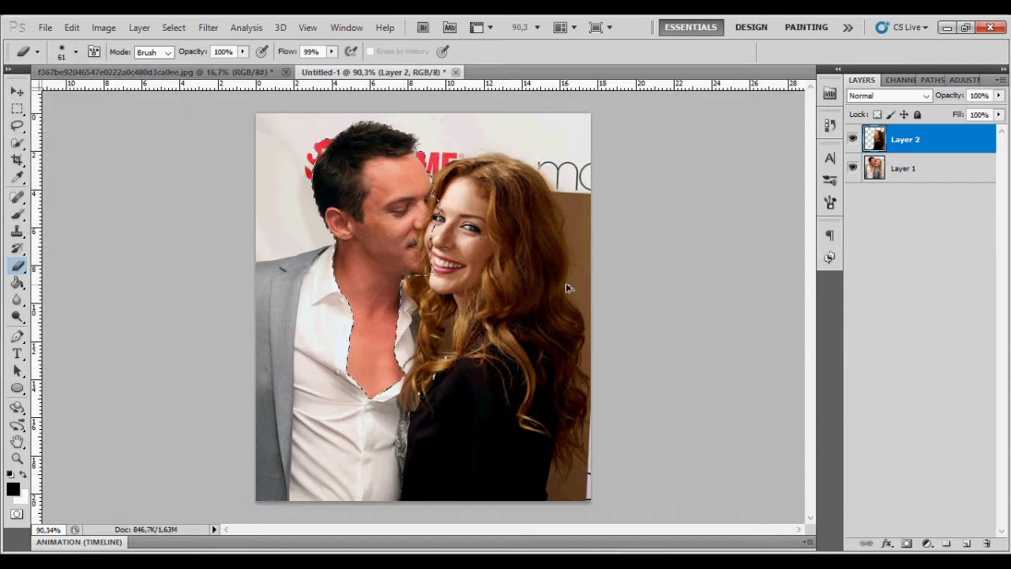
left_click(76, 52)
left_click_drag(63, 93, 47, 94)
left_click(419, 192)
left_click_drag(407, 238, 406, 214)
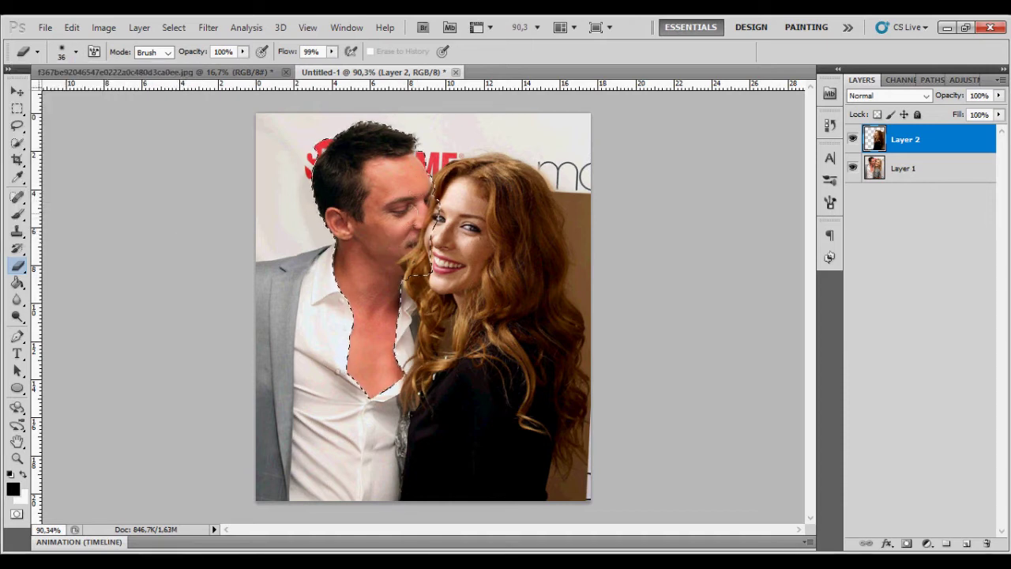
key("ctrl+d")
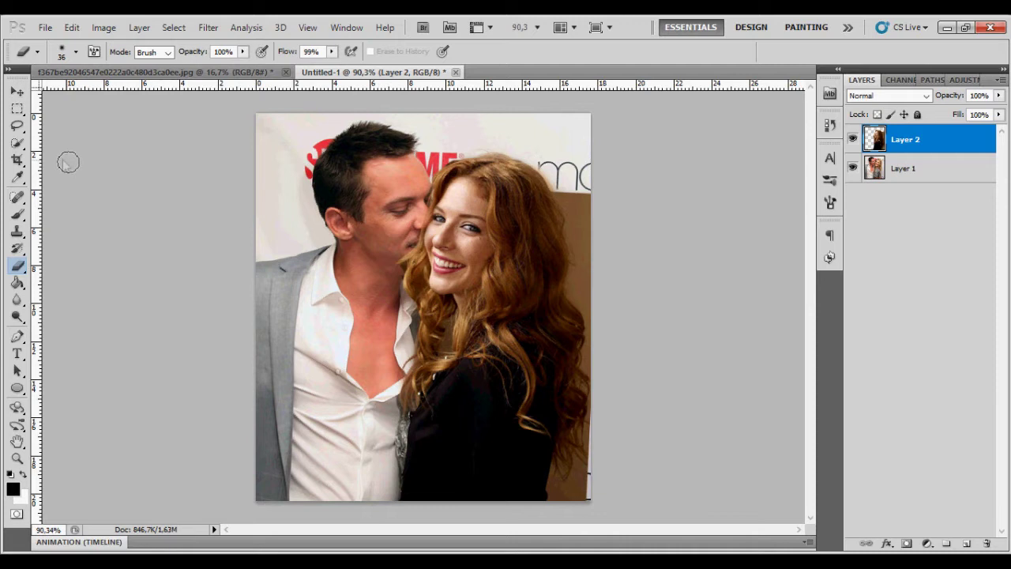
left_click(16, 159)
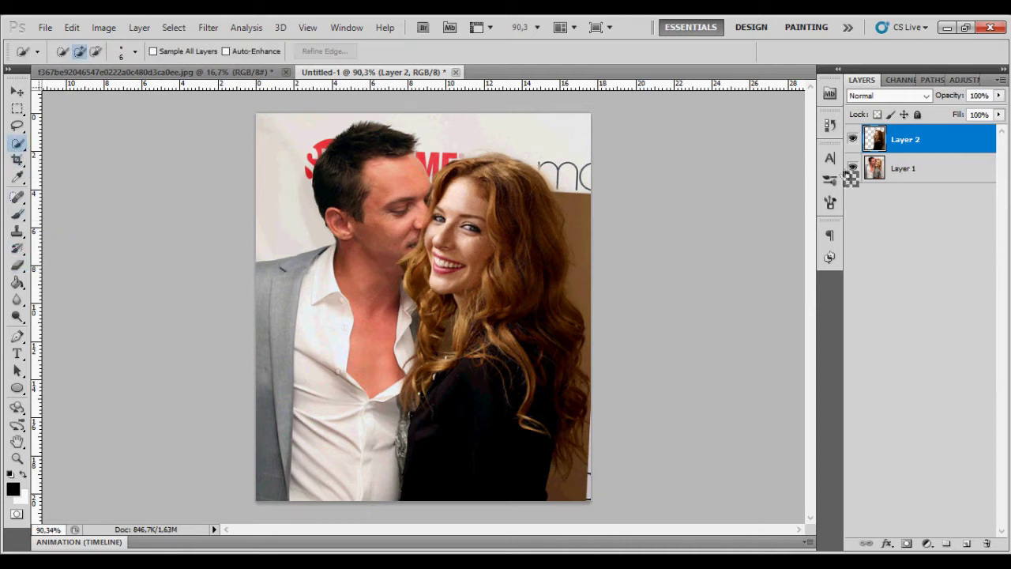
Step: Select the brown strip beside her hair and erase it with a 79 px eraser
mouse_move(568, 202)
left_mouse_down()
mouse_move(589, 277)
mouse_move(605, 416)
mouse_move(592, 423)
mouse_move(583, 511)
mouse_move(486, 164)
left_mouse_up()
left_click(335, 51)
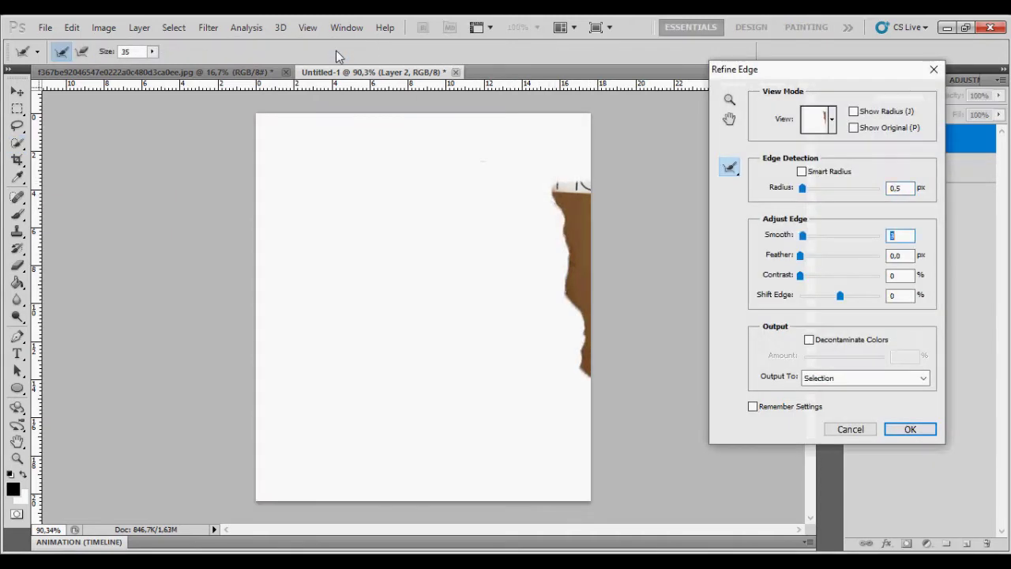
type("40")
key("Return")
key("e")
left_click(68, 52)
left_click_drag(55, 90, 79, 90)
left_click(592, 252)
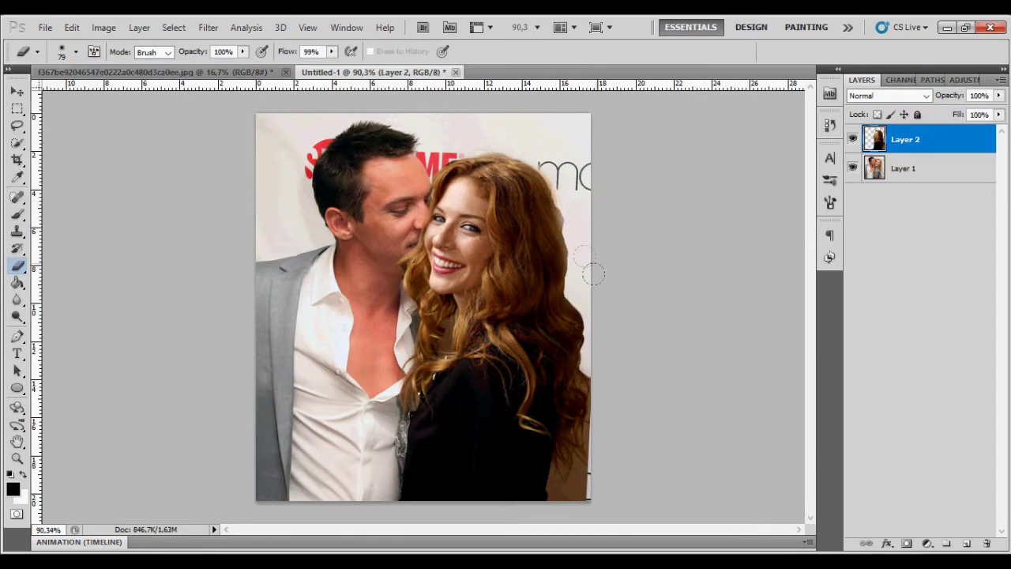
mouse_move(632, 303)
left_mouse_down()
mouse_move(594, 245)
mouse_move(586, 178)
left_mouse_up()
left_click_drag(581, 488, 594, 413)
Step: Reselect the lower-right brown strip and refine it with feather 0,6 and contrast 40
left_click(17, 214)
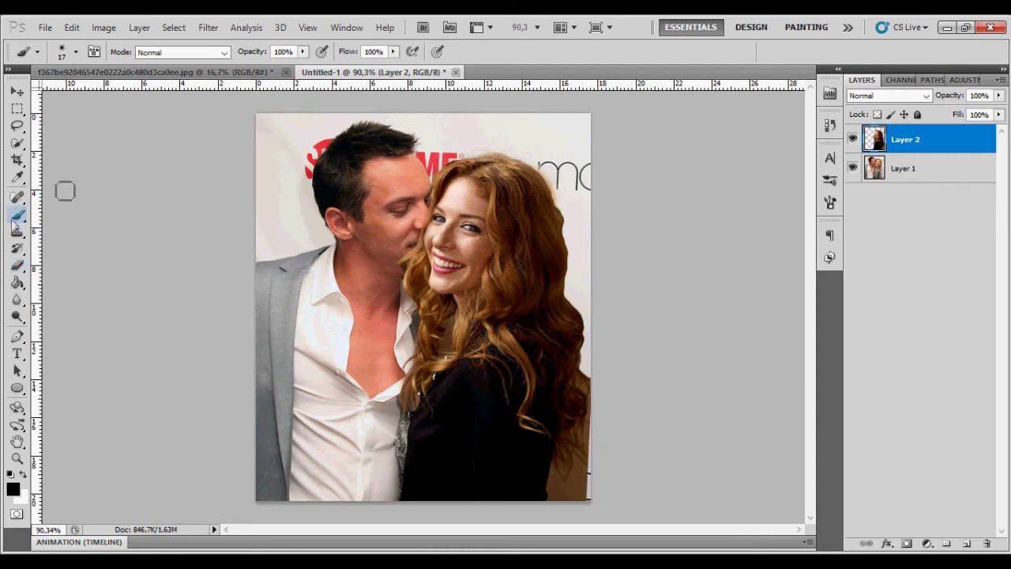
left_click(17, 143)
left_click_drag(580, 498, 599, 425)
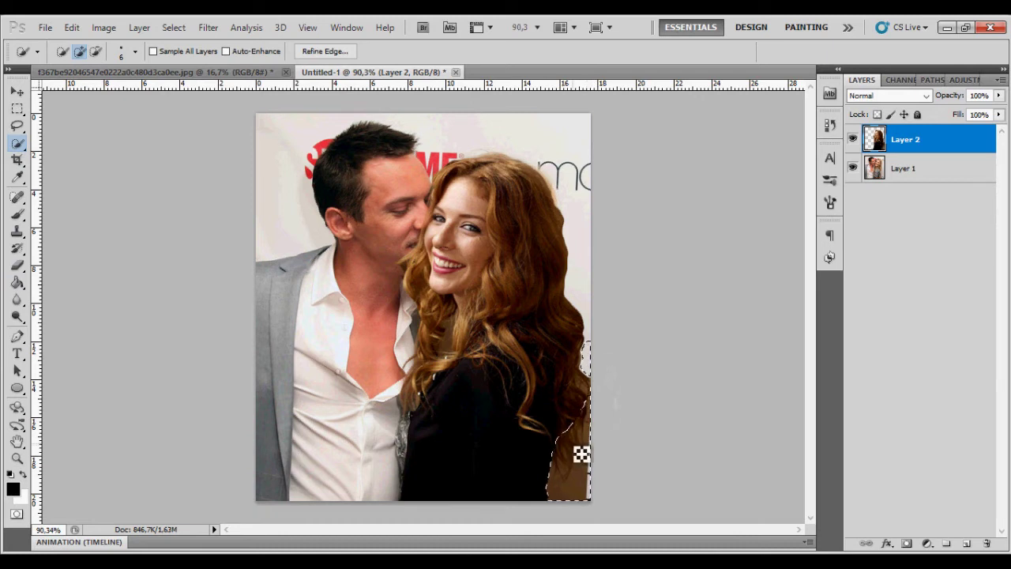
left_click(332, 52)
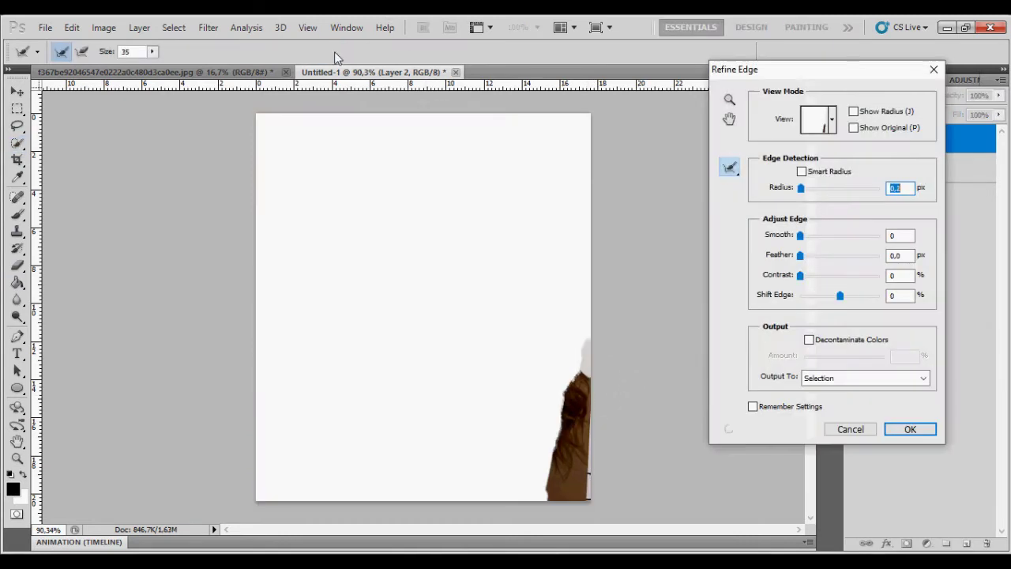
type("0,6")
key("Tab")
type("40")
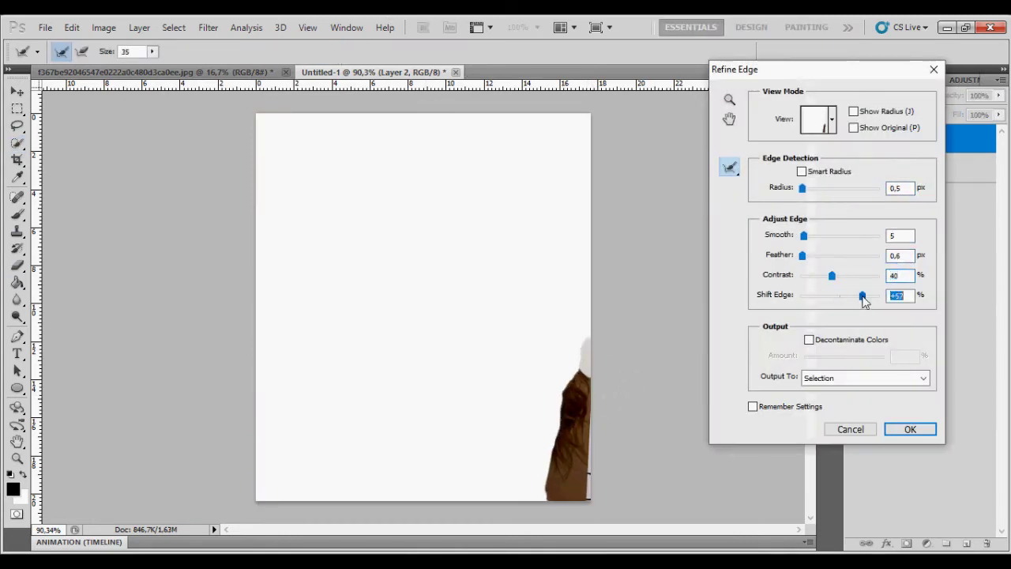
key("Return")
left_click(852, 140)
left_click(852, 139)
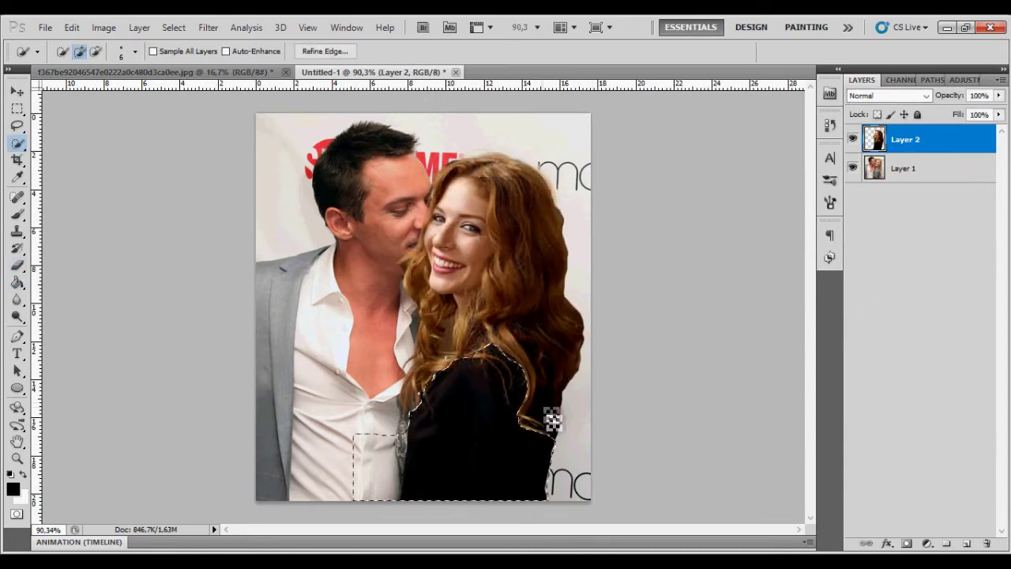
Step: Refine the dress selection and erase the woman's black top to reveal the grey dress
left_click(324, 51)
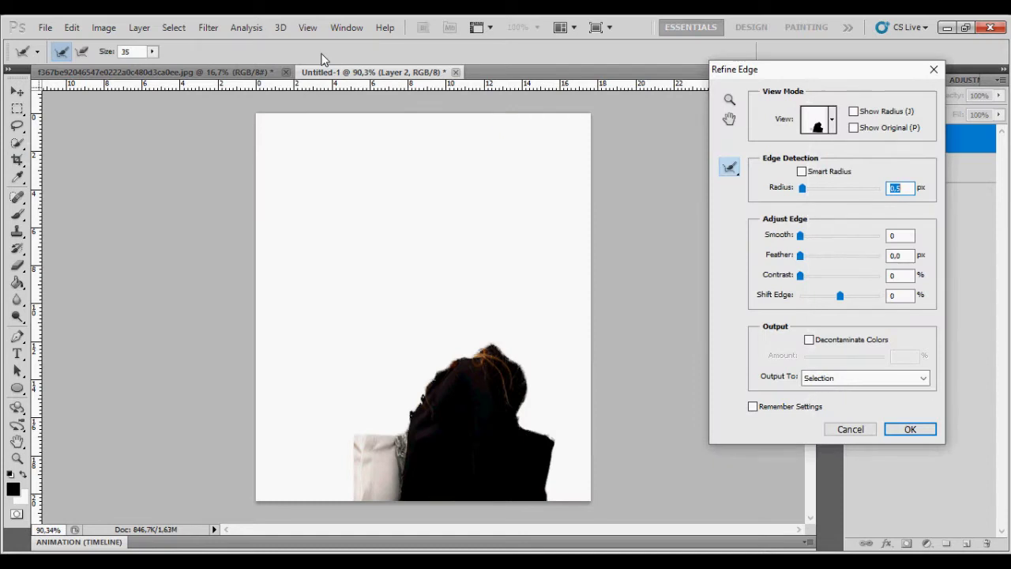
left_click(910, 429)
key("e")
left_click_drag(395, 466, 482, 372)
mouse_move(544, 442)
left_mouse_down()
mouse_move(490, 371)
mouse_move(544, 493)
left_mouse_up()
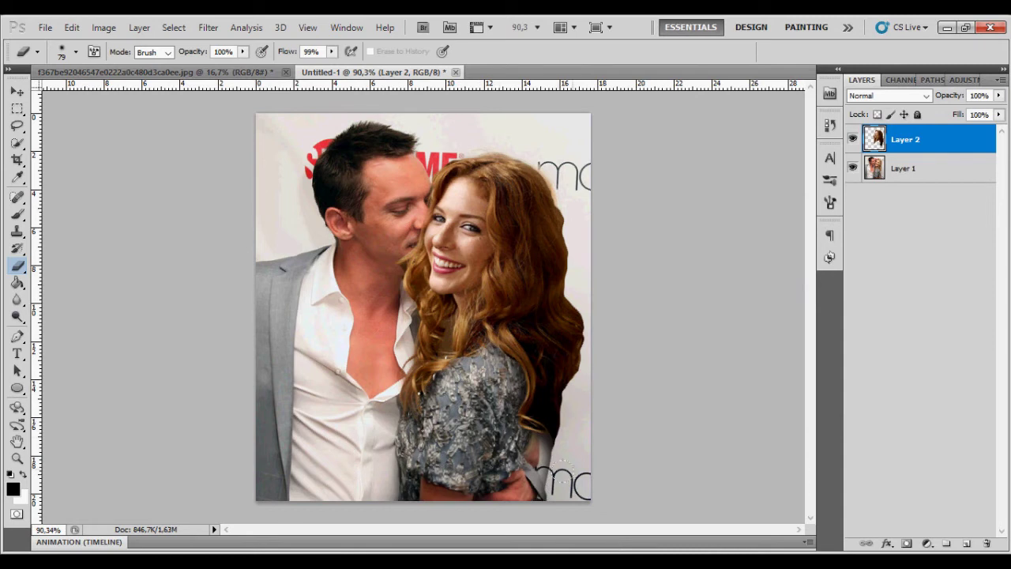
left_click(854, 141)
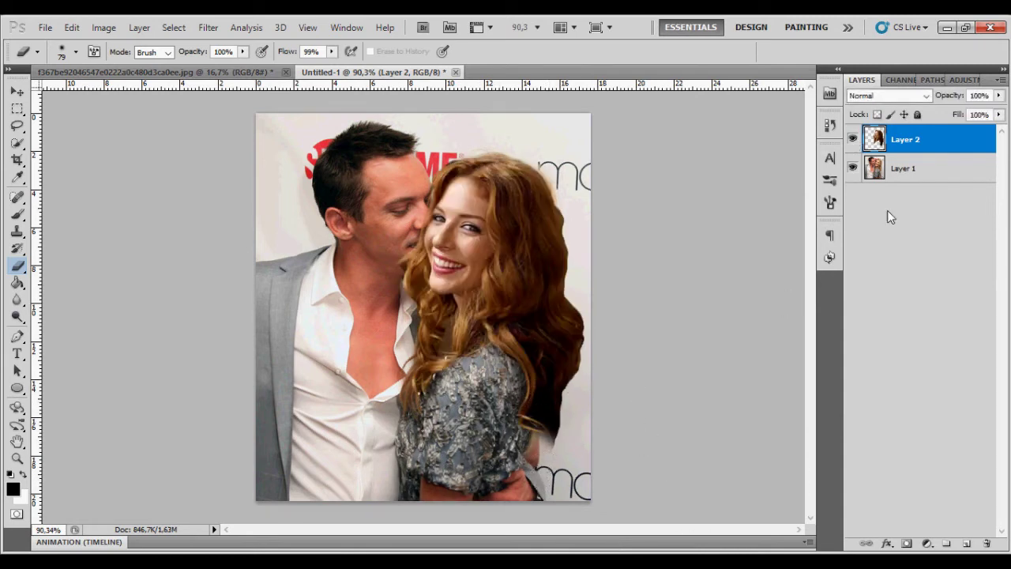
Step: Resize the woman's layer slightly from its lower-right corner and compare visibility
key("ctrl+t")
left_click_drag(600, 510, 585, 490)
key("Return")
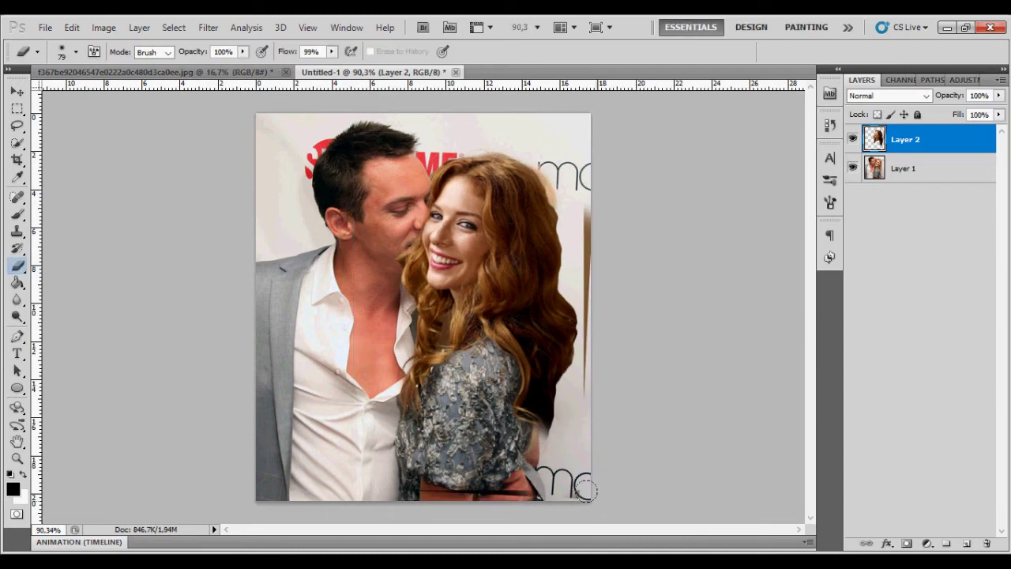
key("v")
left_click(854, 140)
left_click(853, 141)
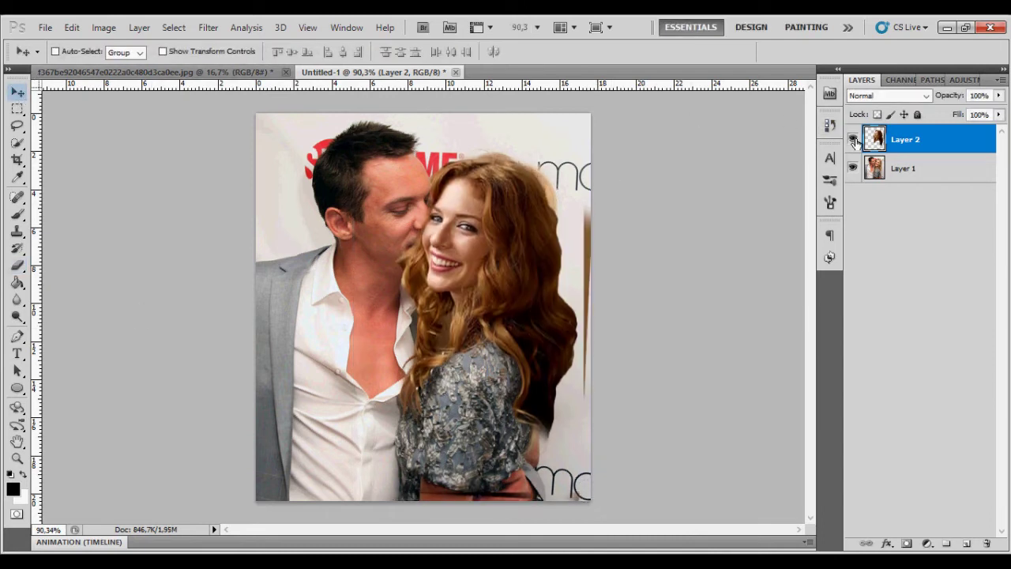
Step: Set the Eraser brush size to 36 px
left_click(17, 266)
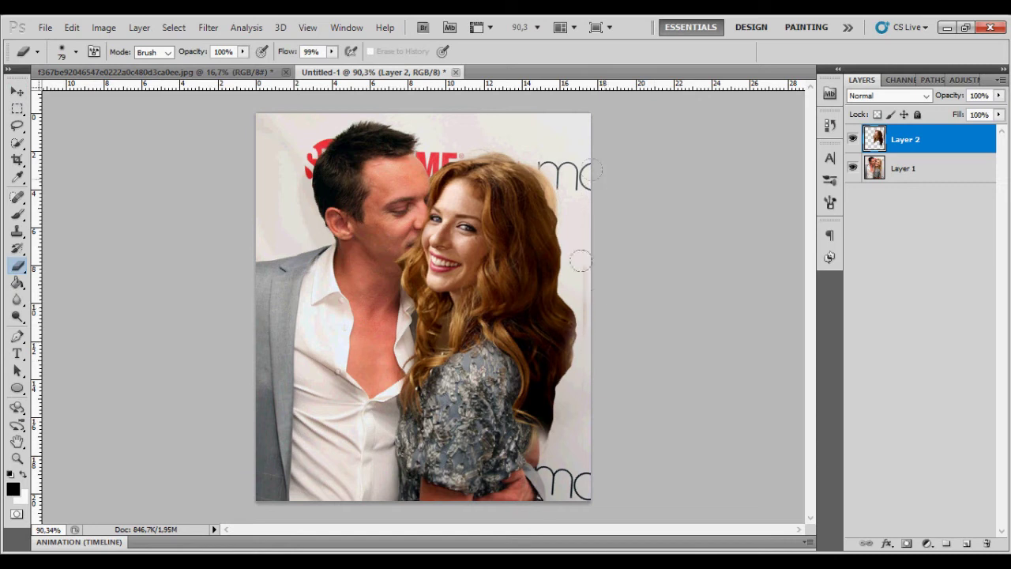
left_click(75, 51)
key("Return")
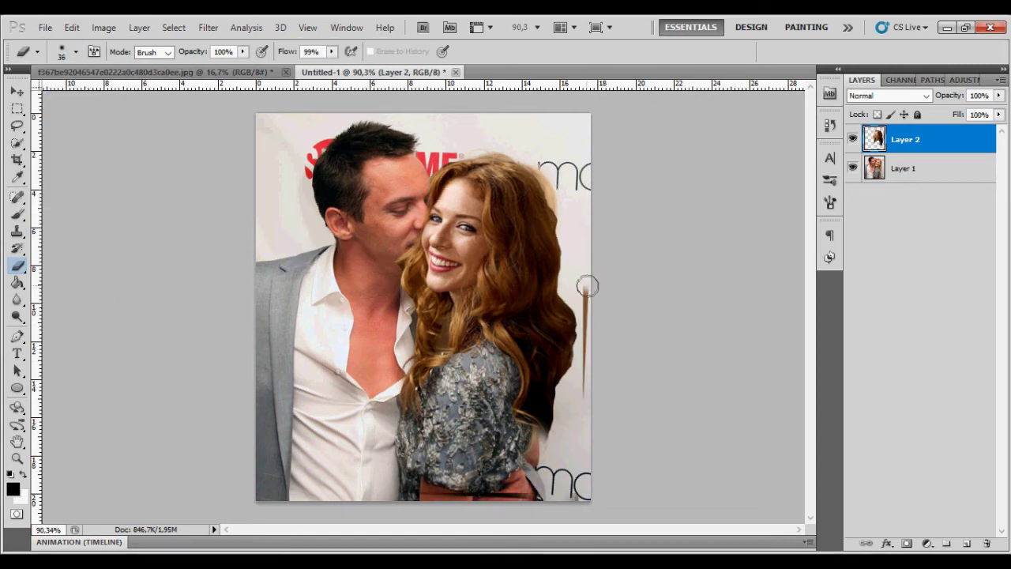
left_click(17, 143)
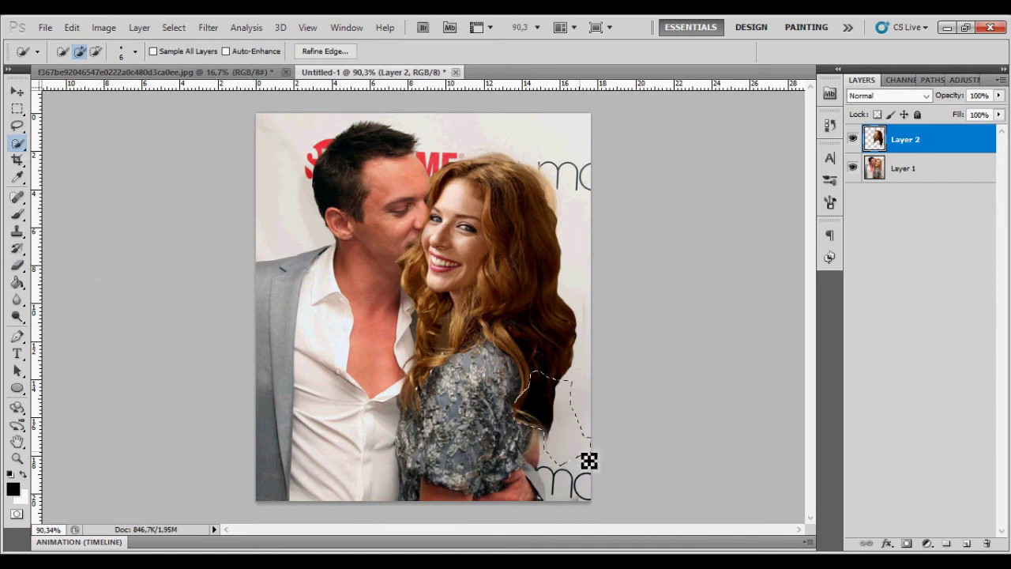
Step: Select the dark patch beside her hair and arm, then erase it with a 58 px eraser
mouse_move(561, 385)
left_mouse_down()
mouse_move(561, 373)
mouse_move(564, 452)
left_mouse_up()
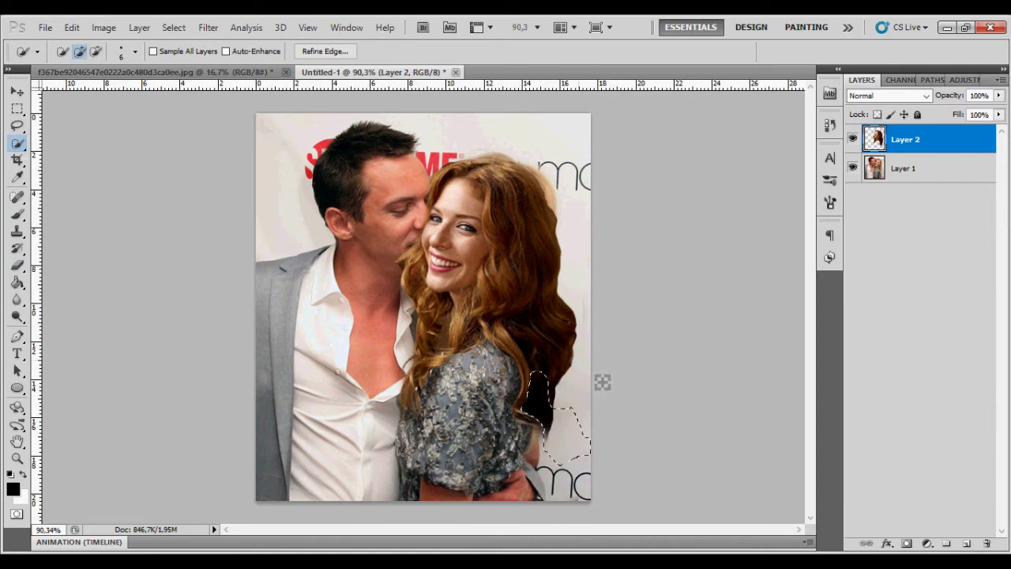
left_click(310, 52)
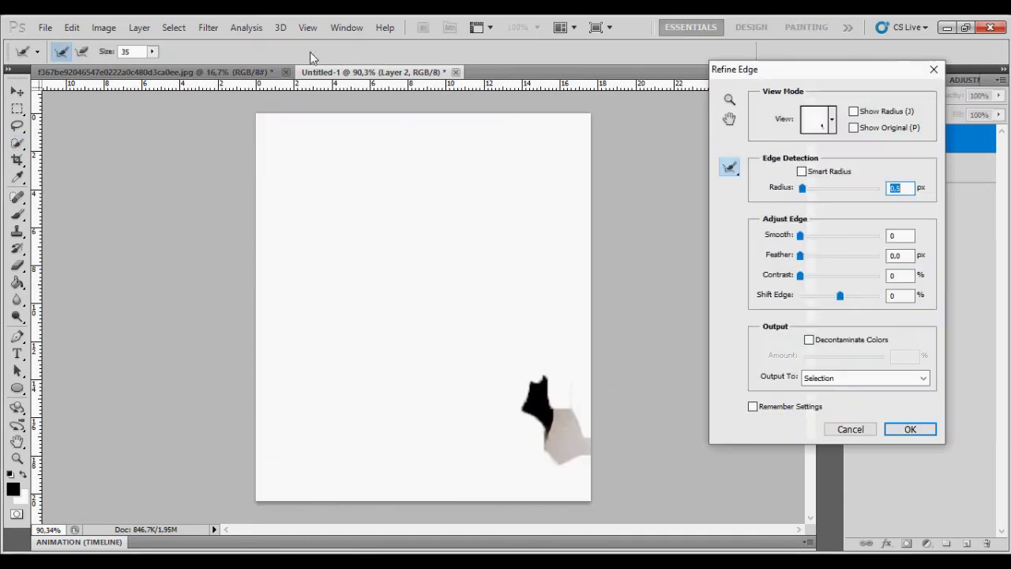
key("Return")
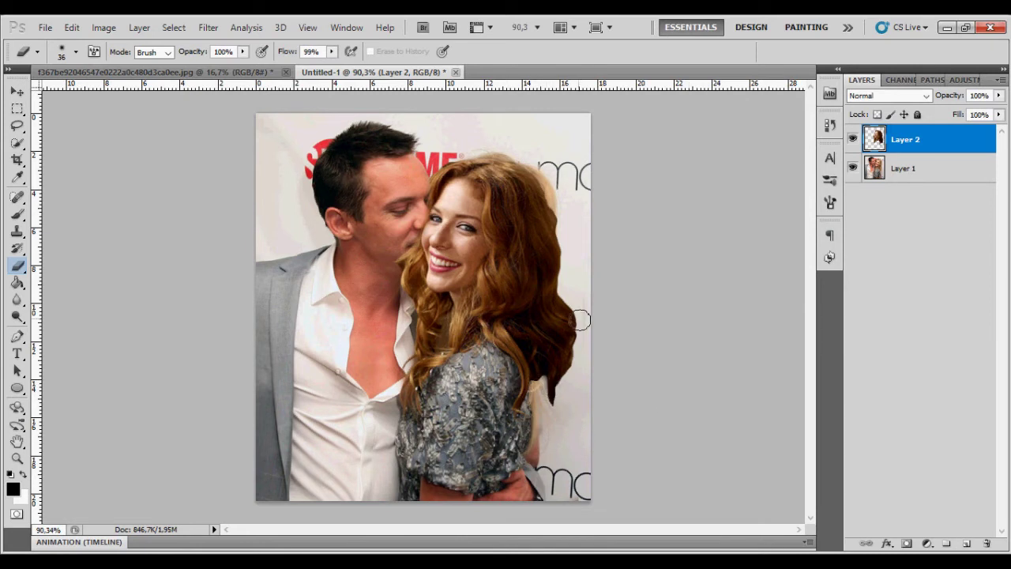
left_click(76, 52)
left_click_drag(55, 84, 67, 84)
key("Return")
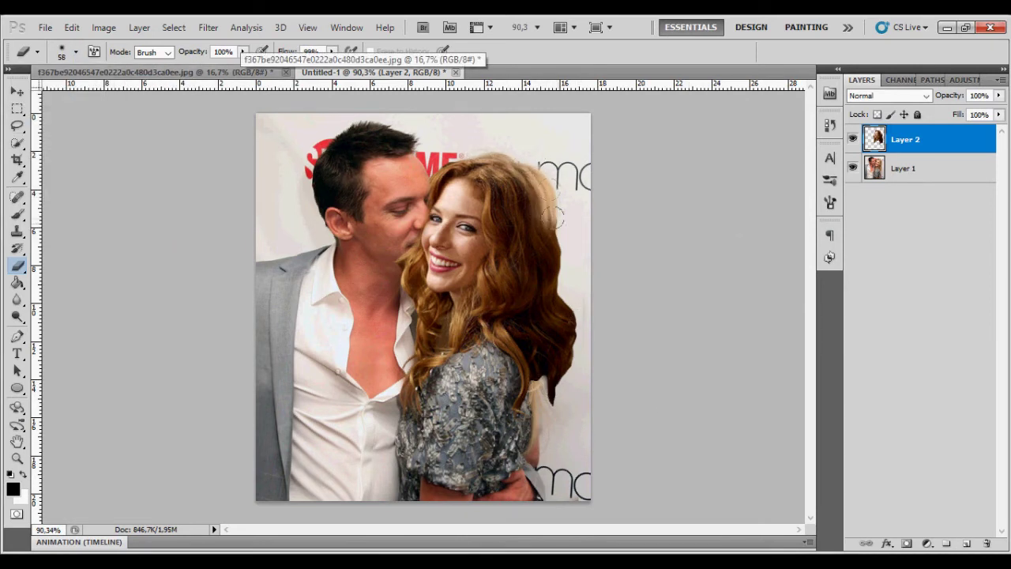
mouse_move(504, 384)
left_mouse_down()
mouse_move(563, 332)
mouse_move(557, 296)
left_mouse_up()
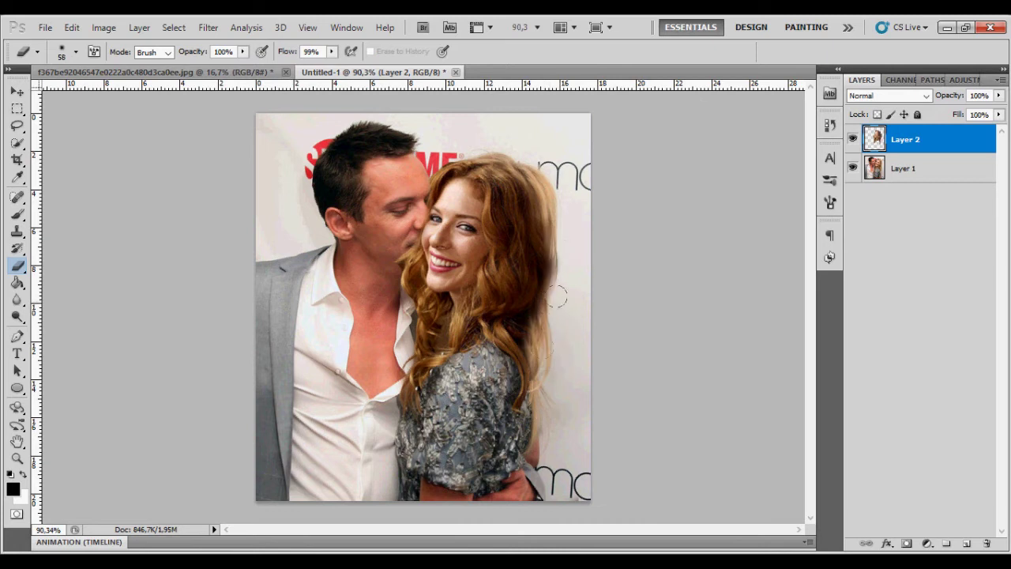
left_click(17, 316)
Step: Dodge the woman's hair brighter, try the Burn Tool on Layer 1, then reselect Layer 2
left_click(79, 317)
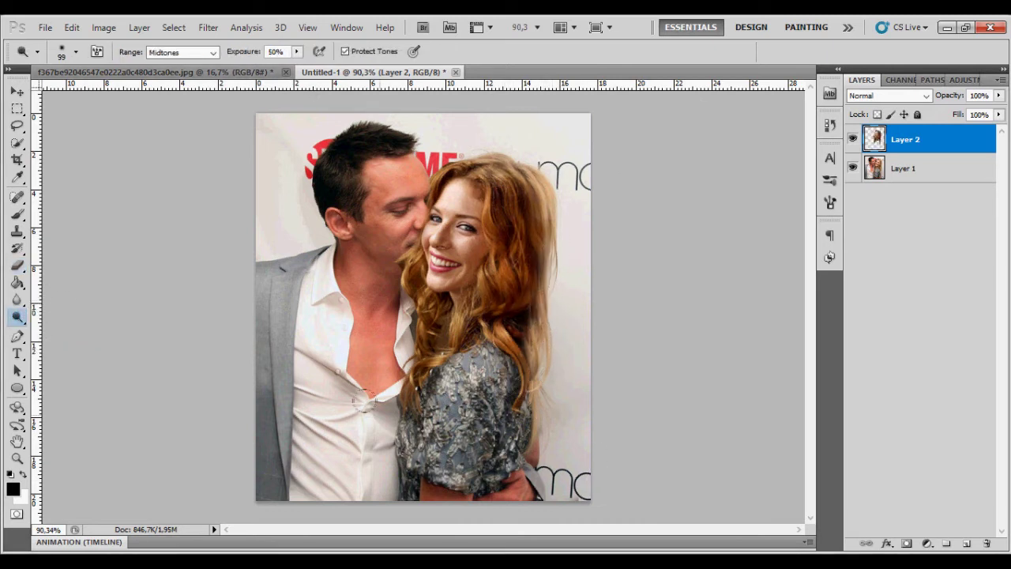
left_click_drag(419, 324, 513, 237)
left_click(905, 168)
left_click(17, 316)
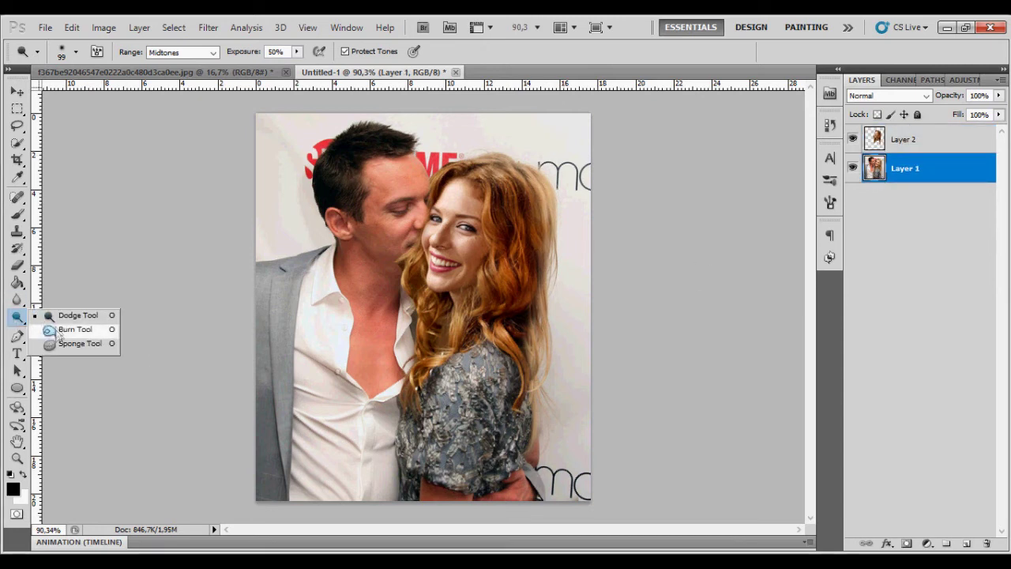
left_click(79, 332)
key("v")
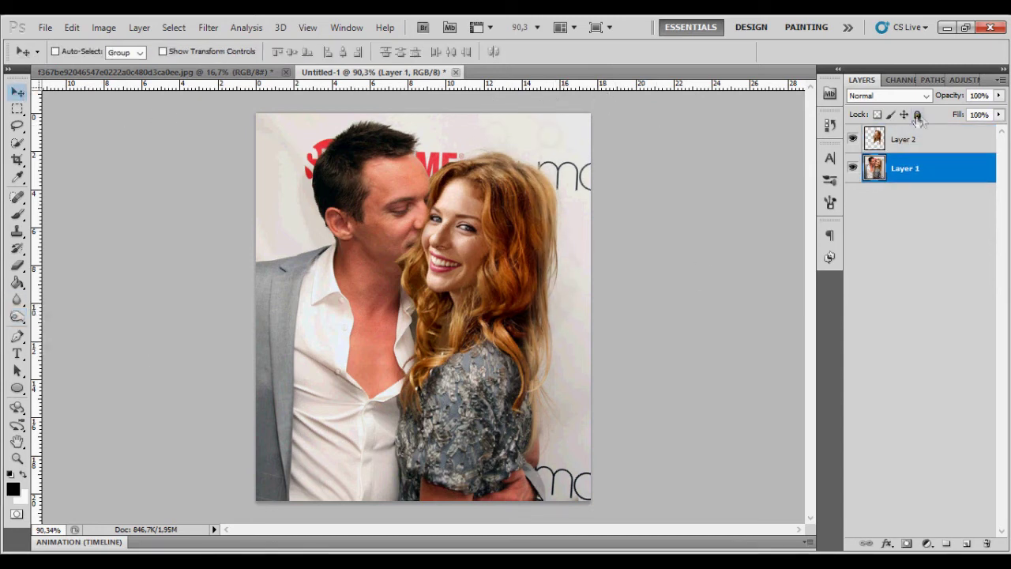
left_click(894, 140)
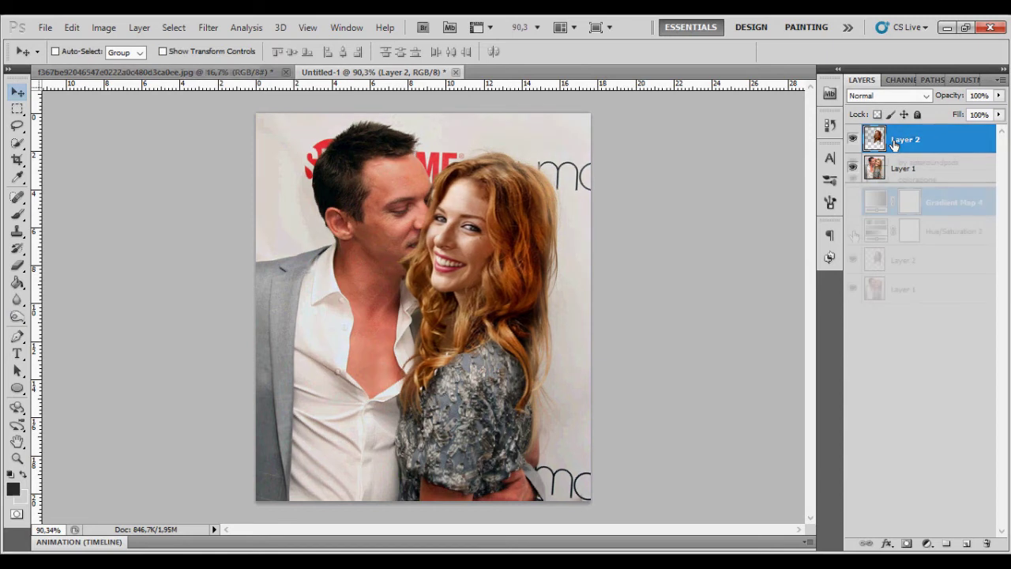
Step: Merge the visible photo layers and Quick-Select the background around the couple
key("ctrl+shift+e")
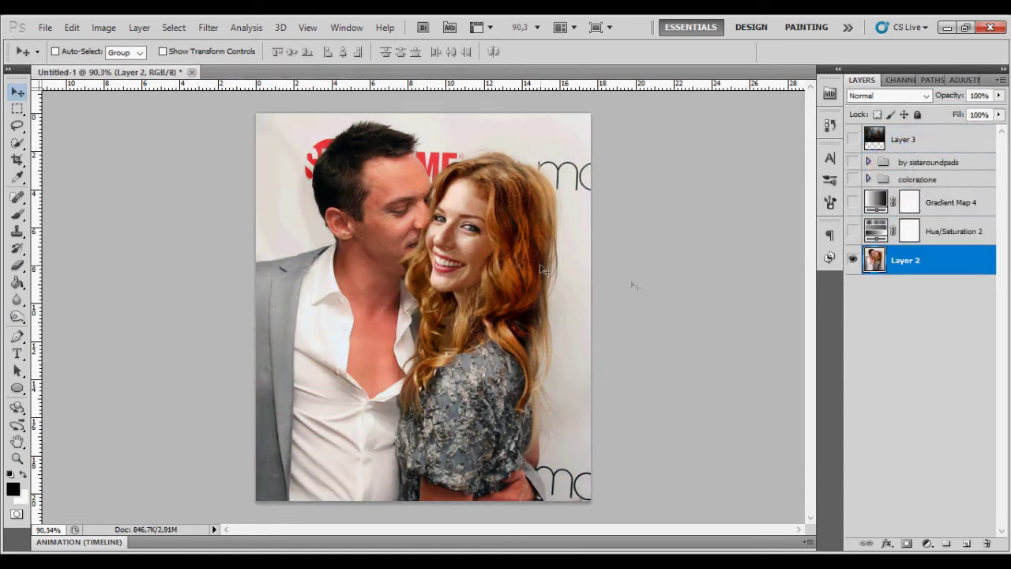
left_click(16, 143)
left_click_drag(308, 166, 462, 162)
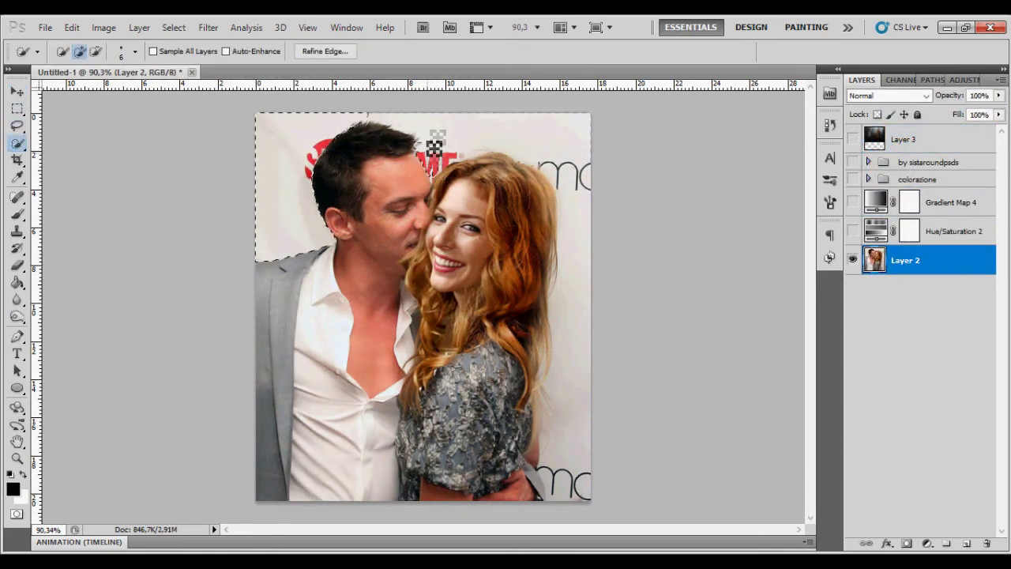
left_click_drag(564, 293, 538, 439)
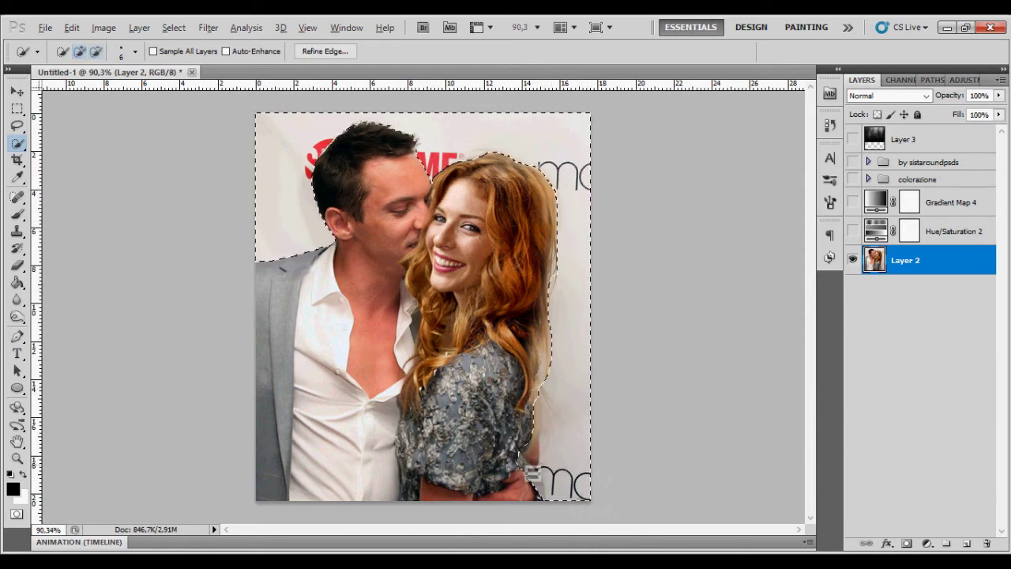
Step: Add a new empty layer, refine the selection edges, and fill the background black
left_click(965, 544)
left_click(322, 52)
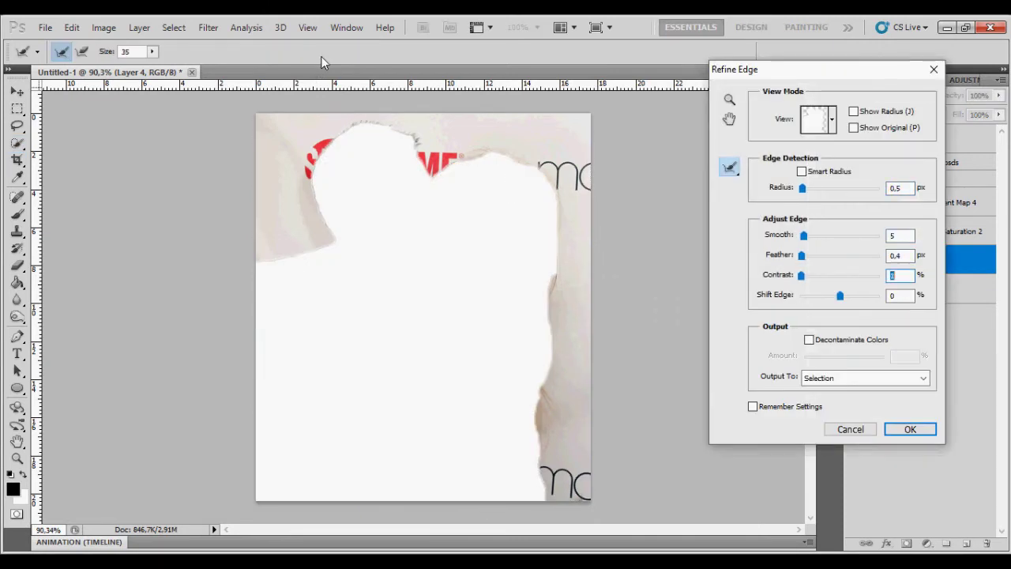
key("Return")
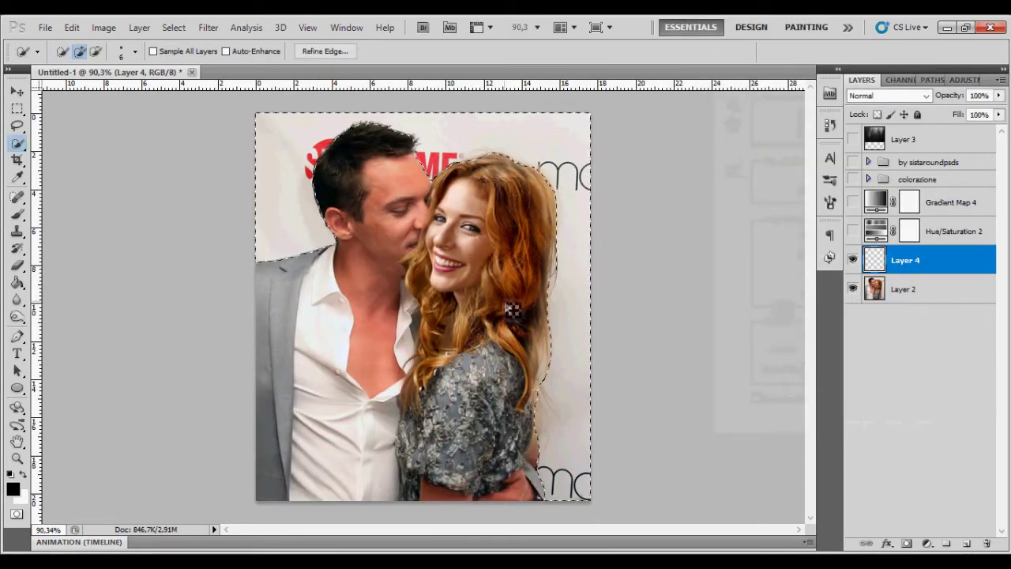
key("g")
left_click(486, 129)
Step: Lower Layer 4 opacity to 85% and apply a Gaussian Blur of radius 8
double_click(955, 271)
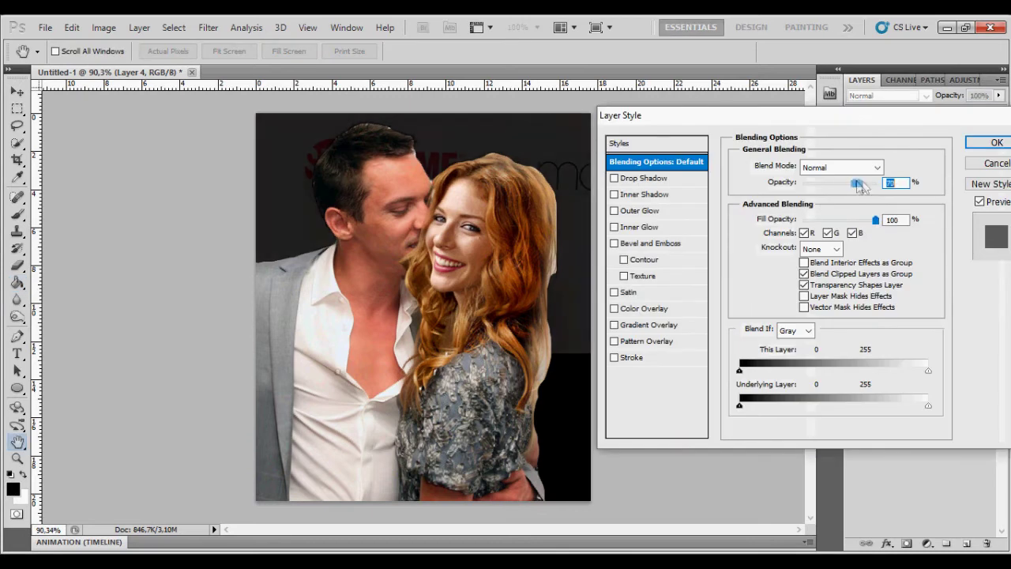
left_click_drag(879, 185, 865, 185)
key("Return")
left_click(208, 27)
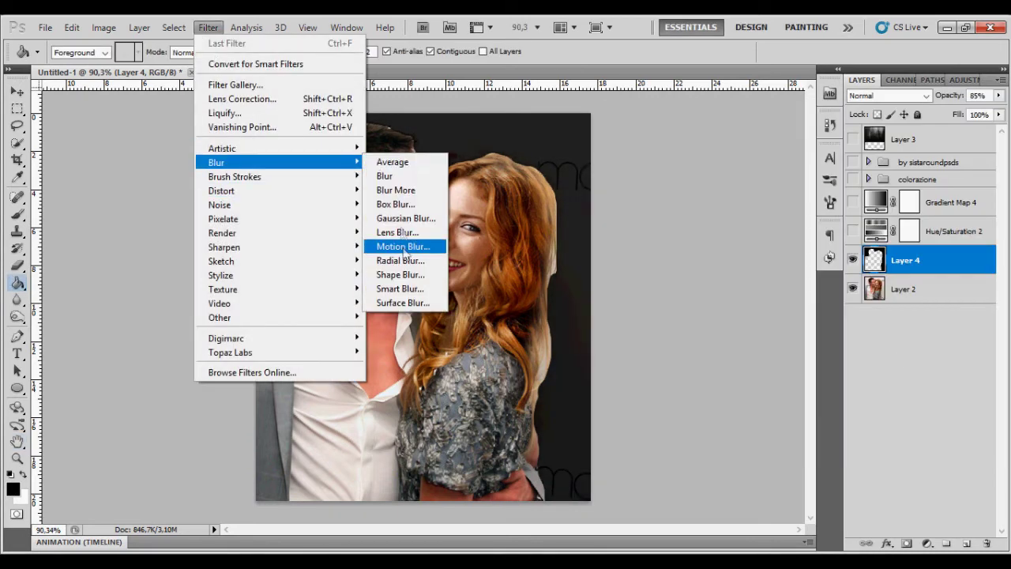
mouse_move(217, 162)
left_click(419, 218)
key("Return")
Step: Duplicate the blurred black layer three times
key("ctrl+j")
right_click(990, 271)
left_click(908, 260)
key("Return")
right_click(907, 269)
left_click(907, 260)
key("Return")
Step: Merge Layer 4 and its copies into one and show the by sistaroundpsds folder
left_click(877, 364, "shift")
key("ctrl+e")
left_click(852, 179)
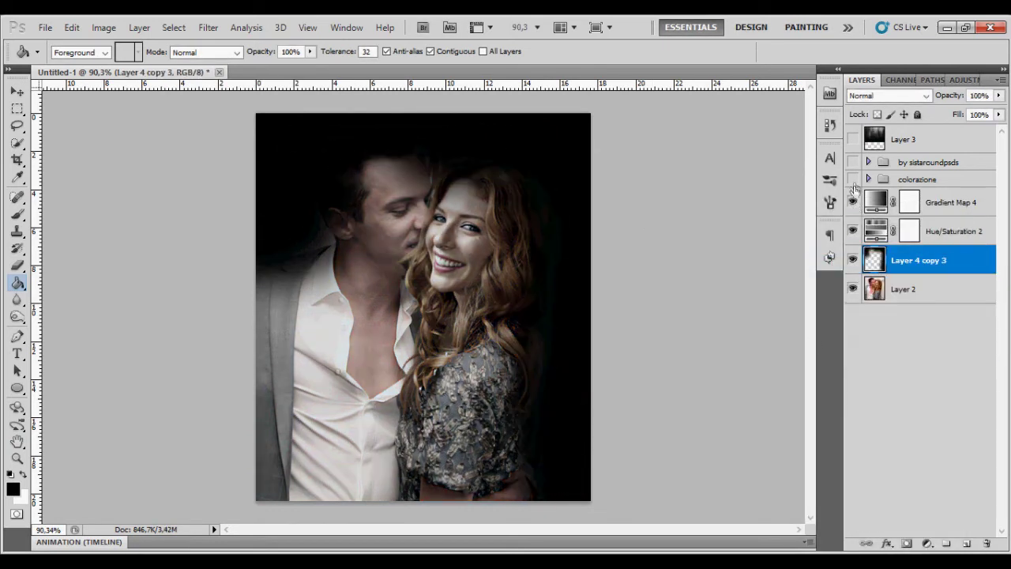
Step: Show the colorazione folder, hide Hue/Saturation 2, and toggle the dark layer to compare
left_click(853, 162)
left_click(852, 231)
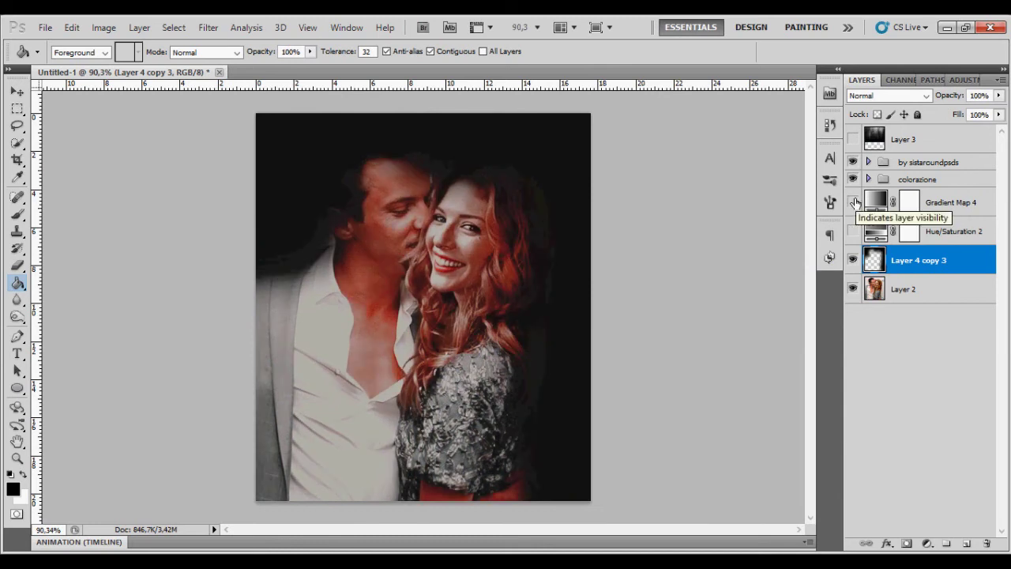
key("b")
left_click(75, 52)
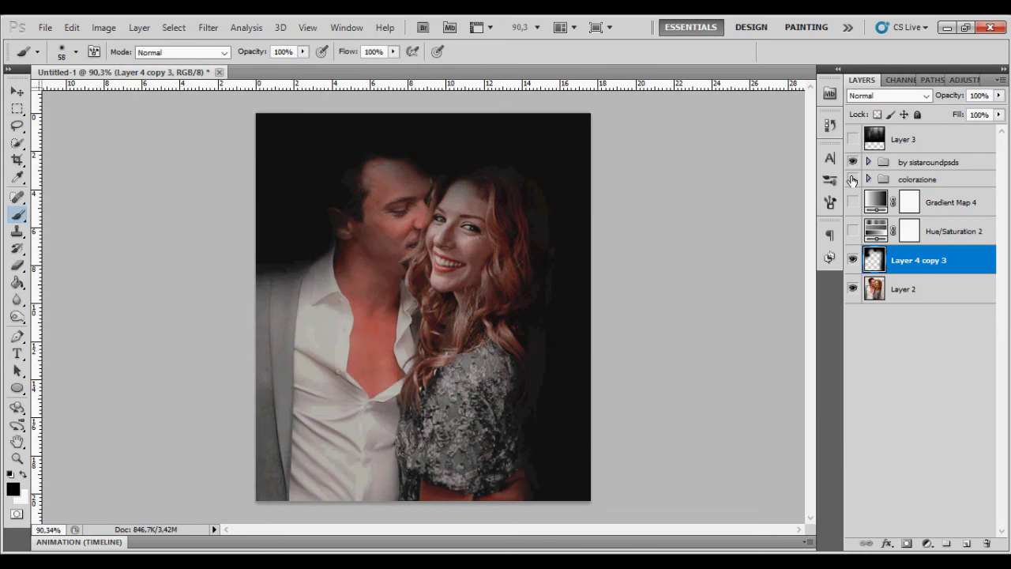
left_click(852, 260)
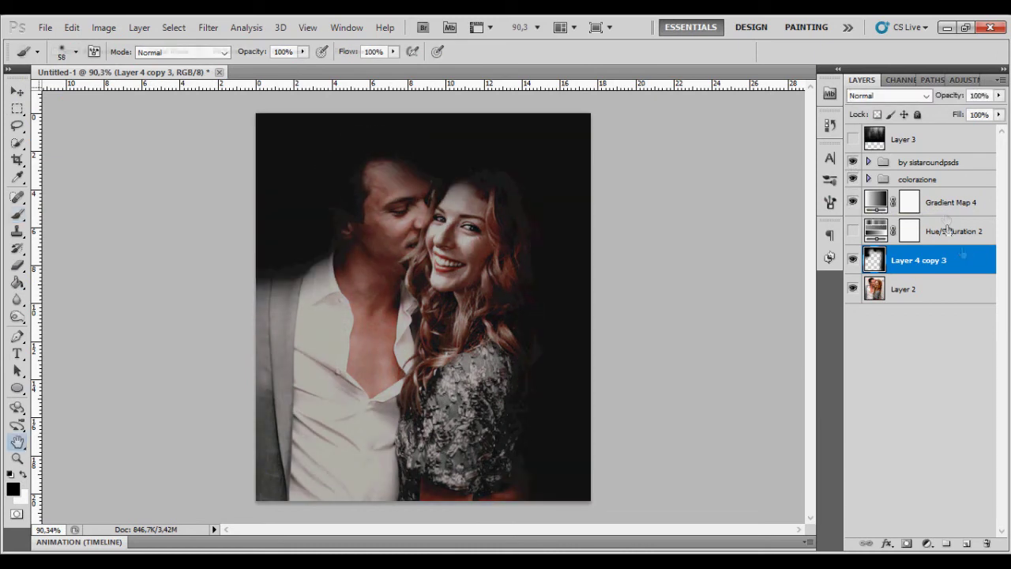
Step: Set Layer 4 copy 3 opacity to 84% and merge it down into Layer 2
double_click(875, 260)
left_click_drag(876, 182, 867, 185)
key("Return")
key("ctrl+e")
Step: Duplicate Layer 2 and apply Topaz Clean 3 with the Prova 1 preset
right_click(854, 261)
key("ctrl+j")
left_click(227, 29)
left_click(374, 353)
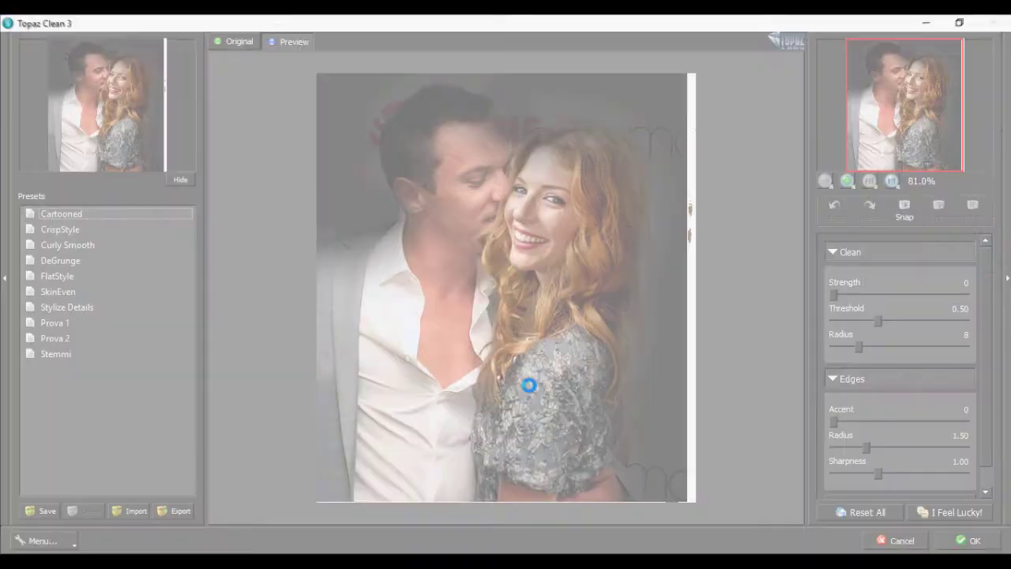
key("Down")
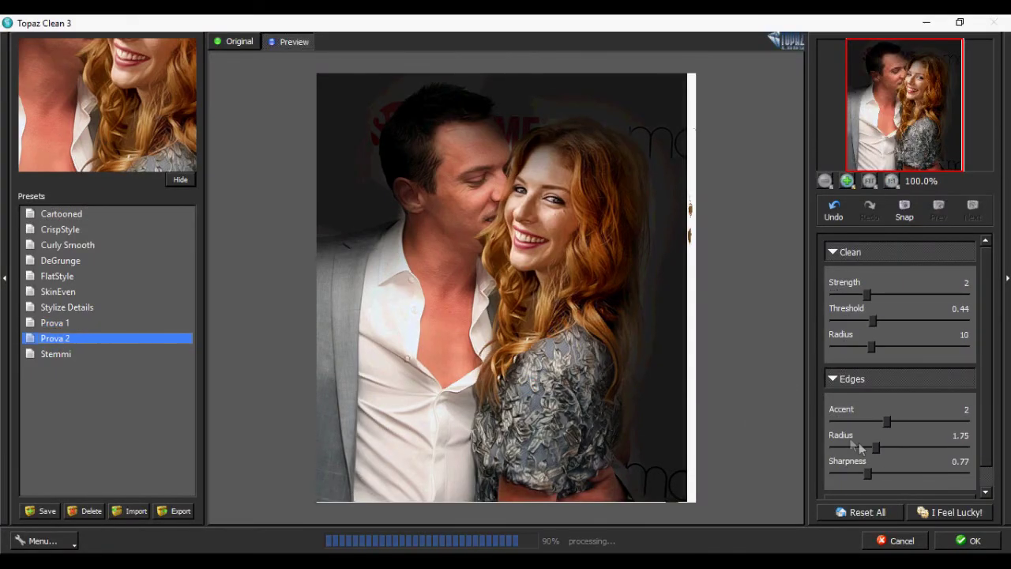
key("Up")
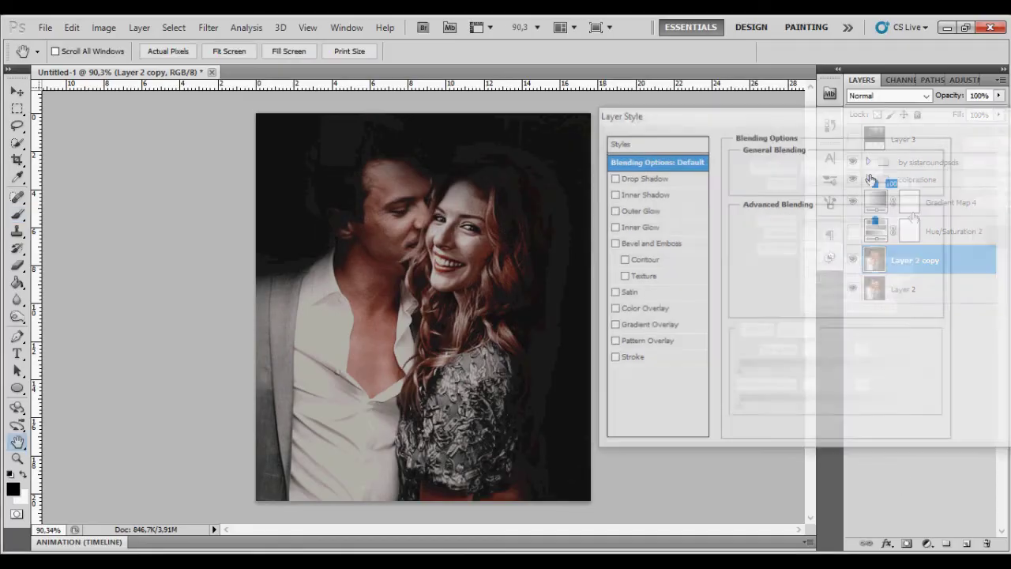
Step: Delete the Topaz-cleaned Layer 2 copy and view the image at 100%
key("Delete")
key("z")
left_click(416, 51)
left_click(208, 27)
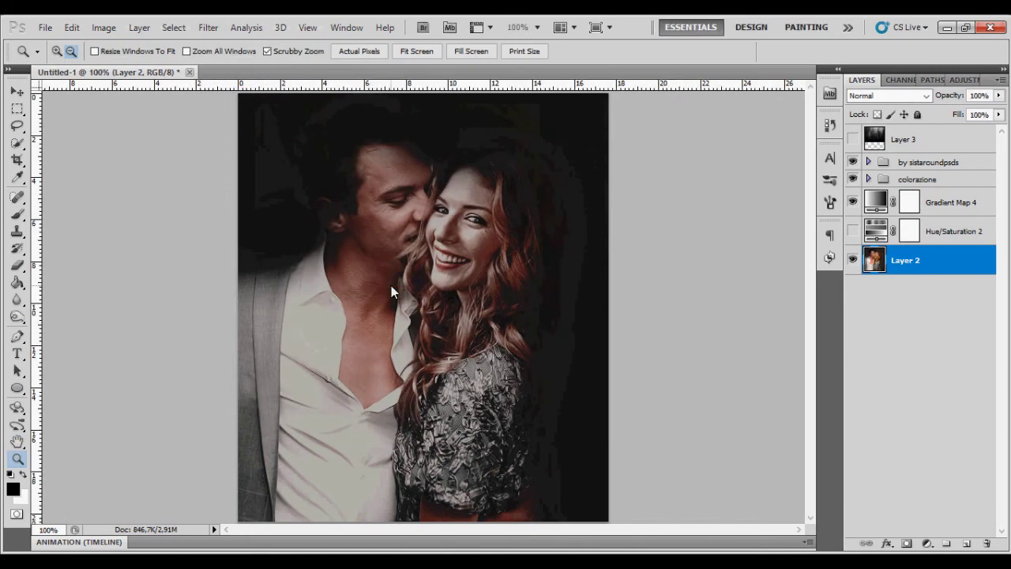
Step: Trash Layer 3, create Group 2, and select the grading layers down to Hue/Saturation 2
left_click_drag(873, 140, 987, 543)
left_click(947, 543)
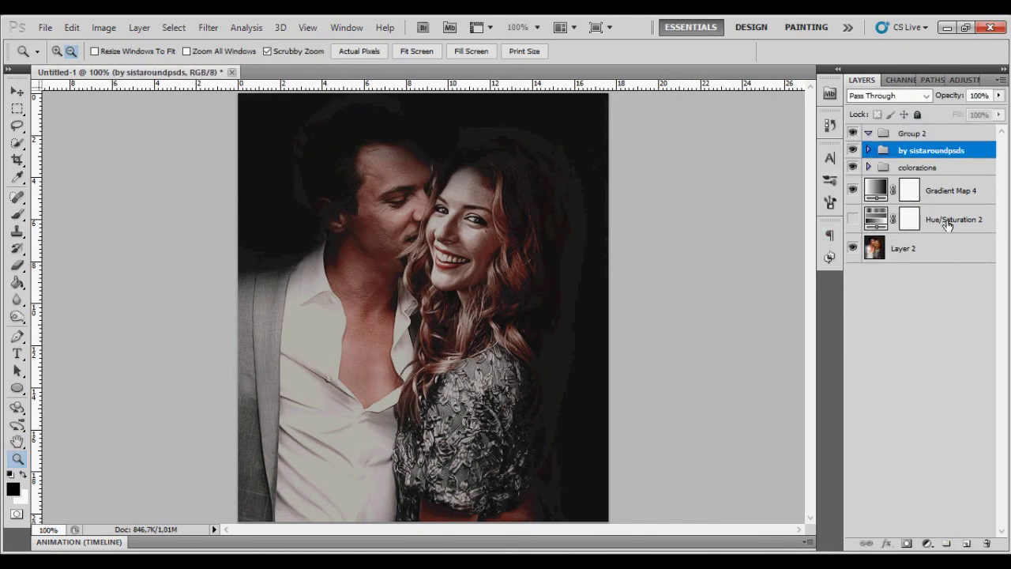
left_click(908, 222, "shift")
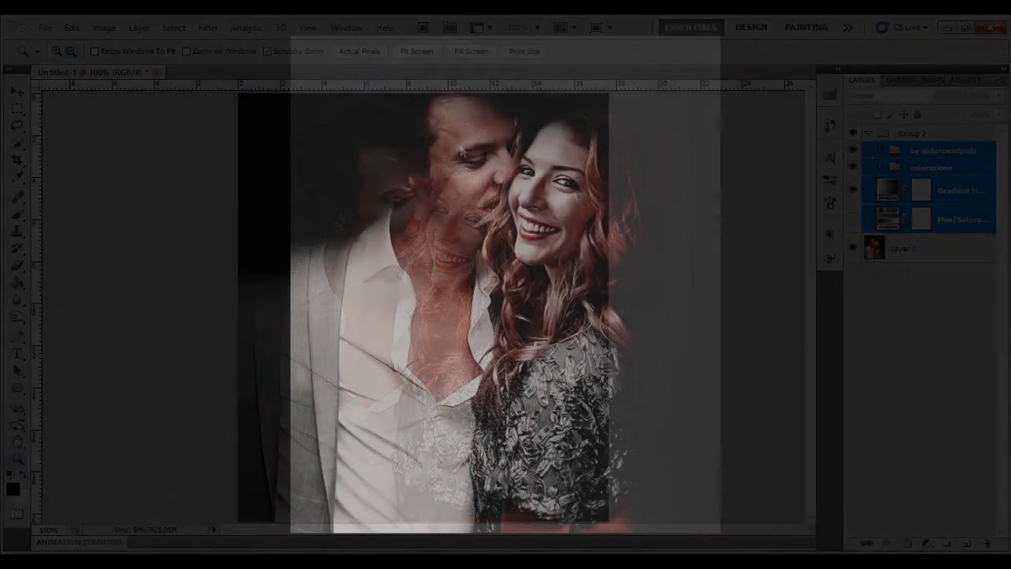